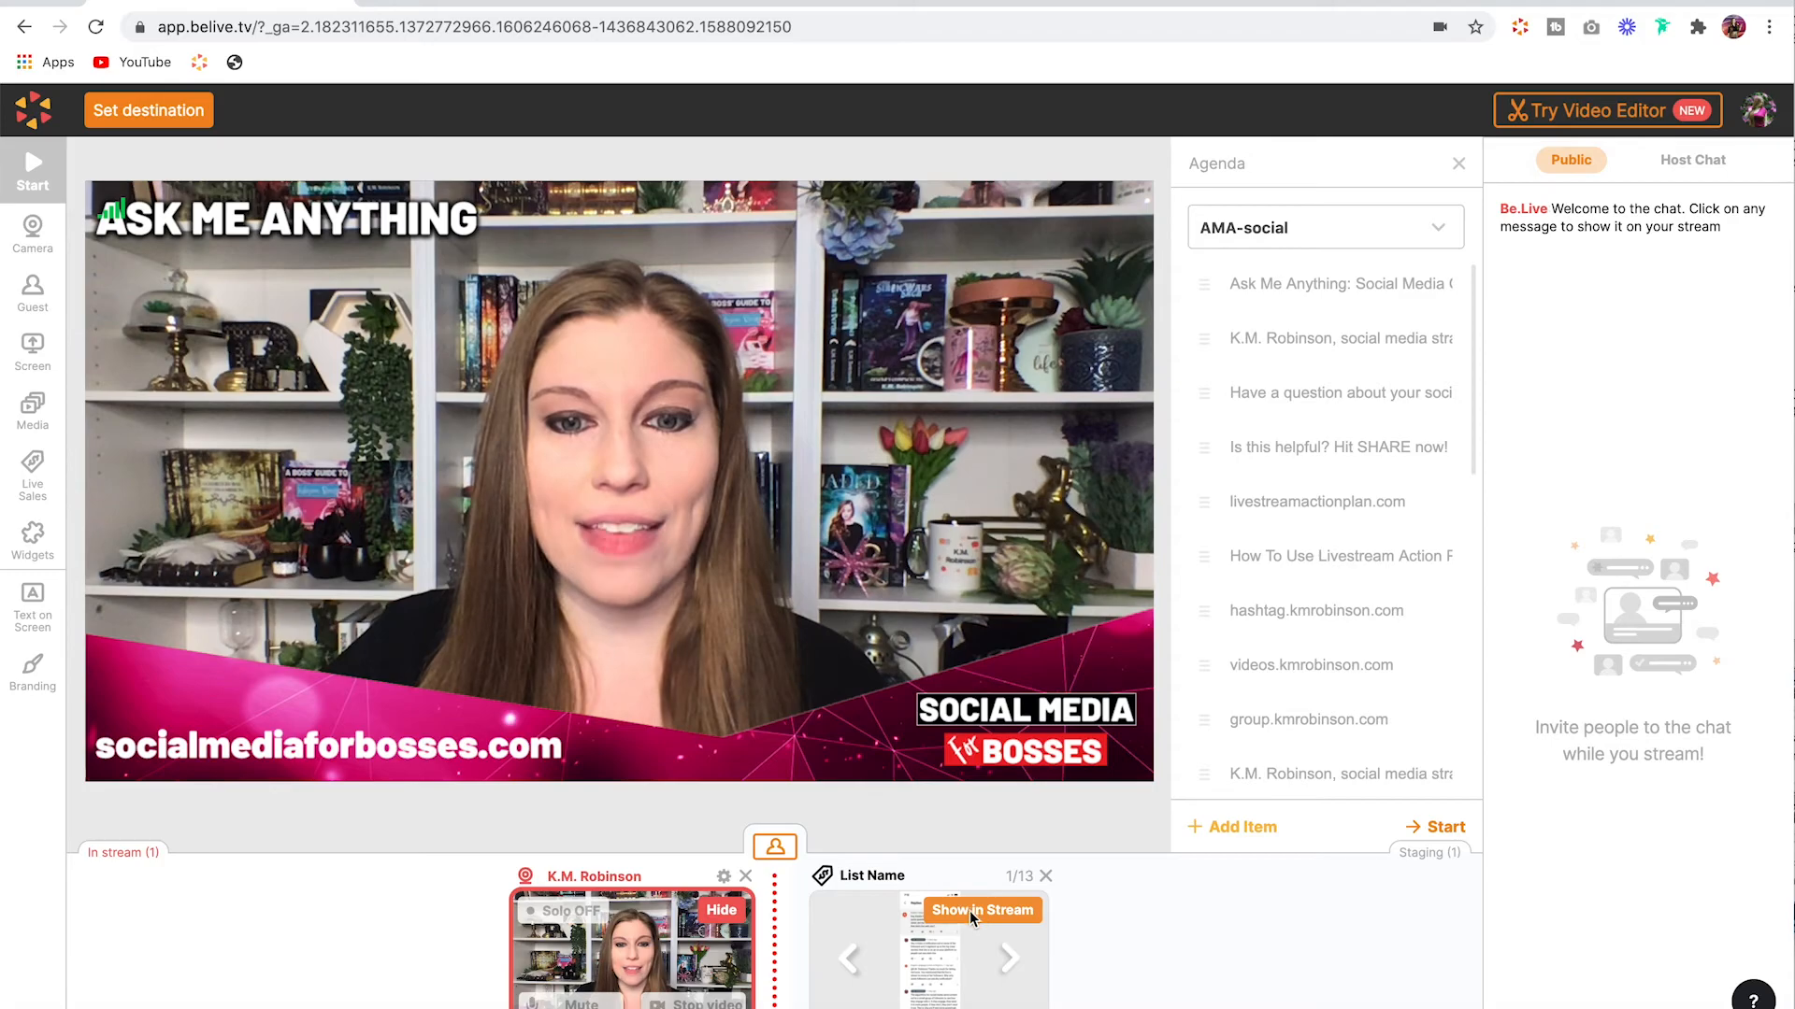
# Step: Show the List Name sales list in the stream and advance through its items to item 8
pyautogui.click(969, 911)
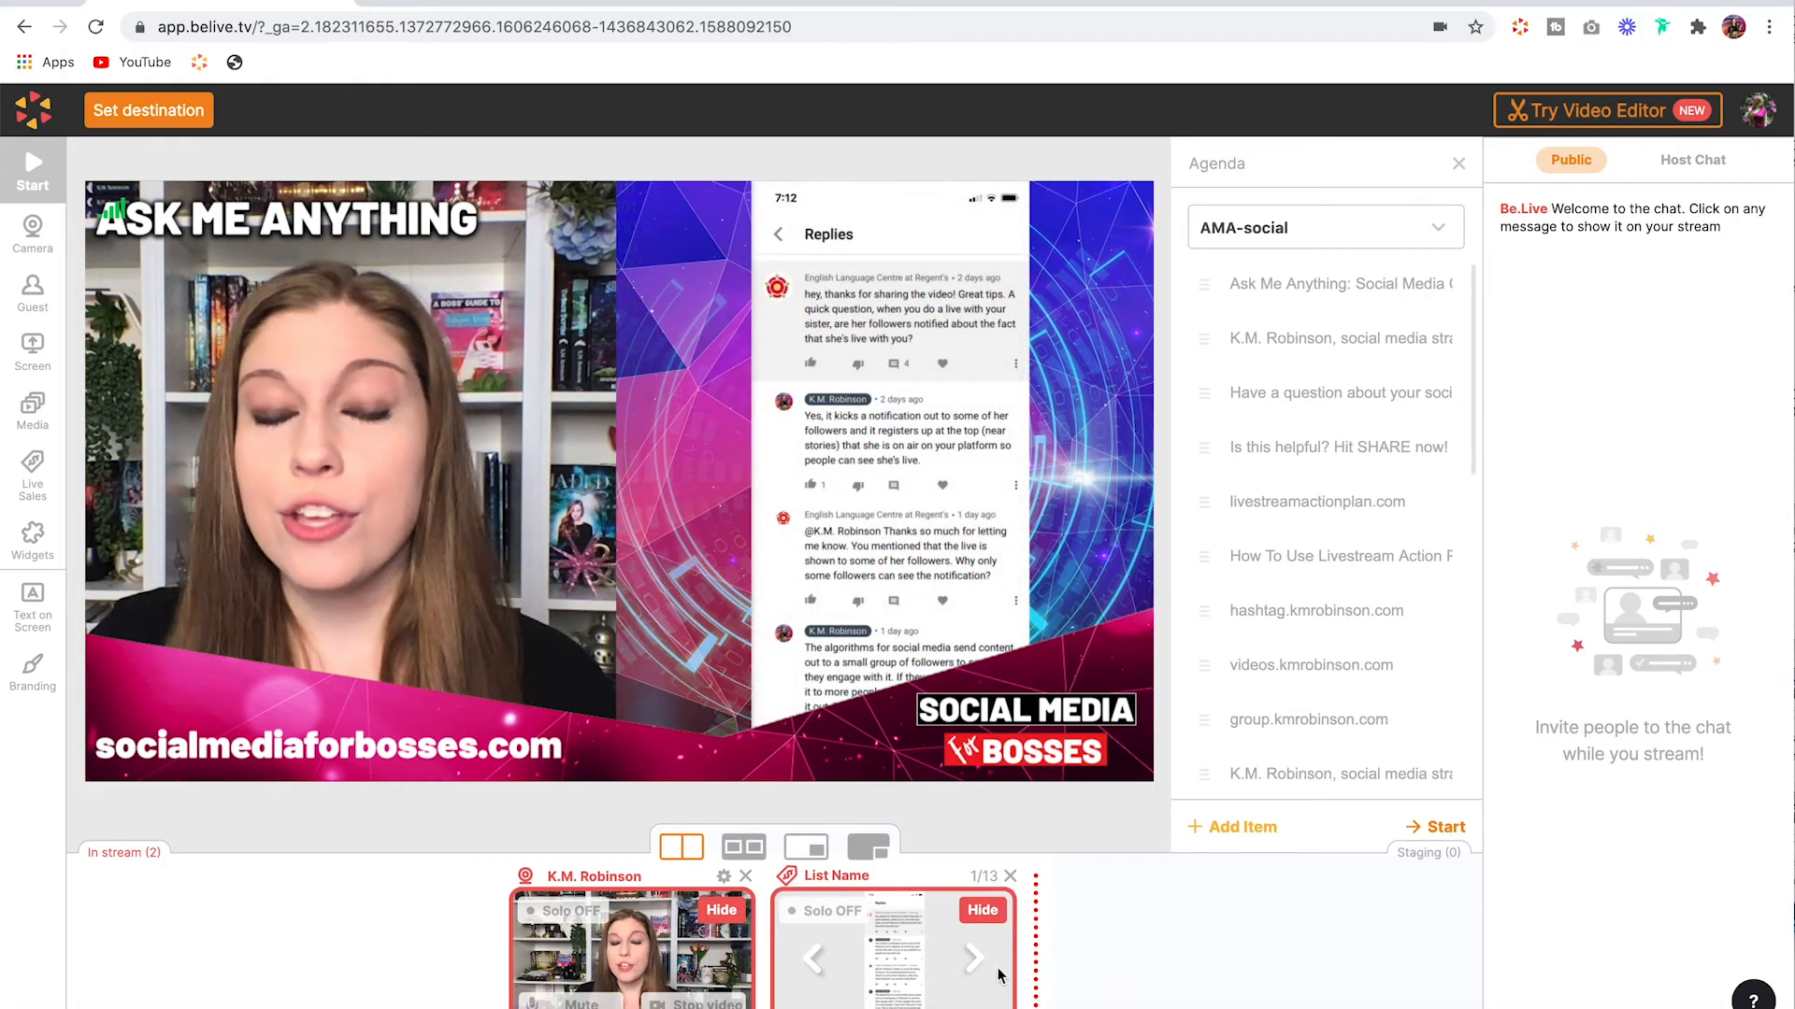
pyautogui.click(975, 969)
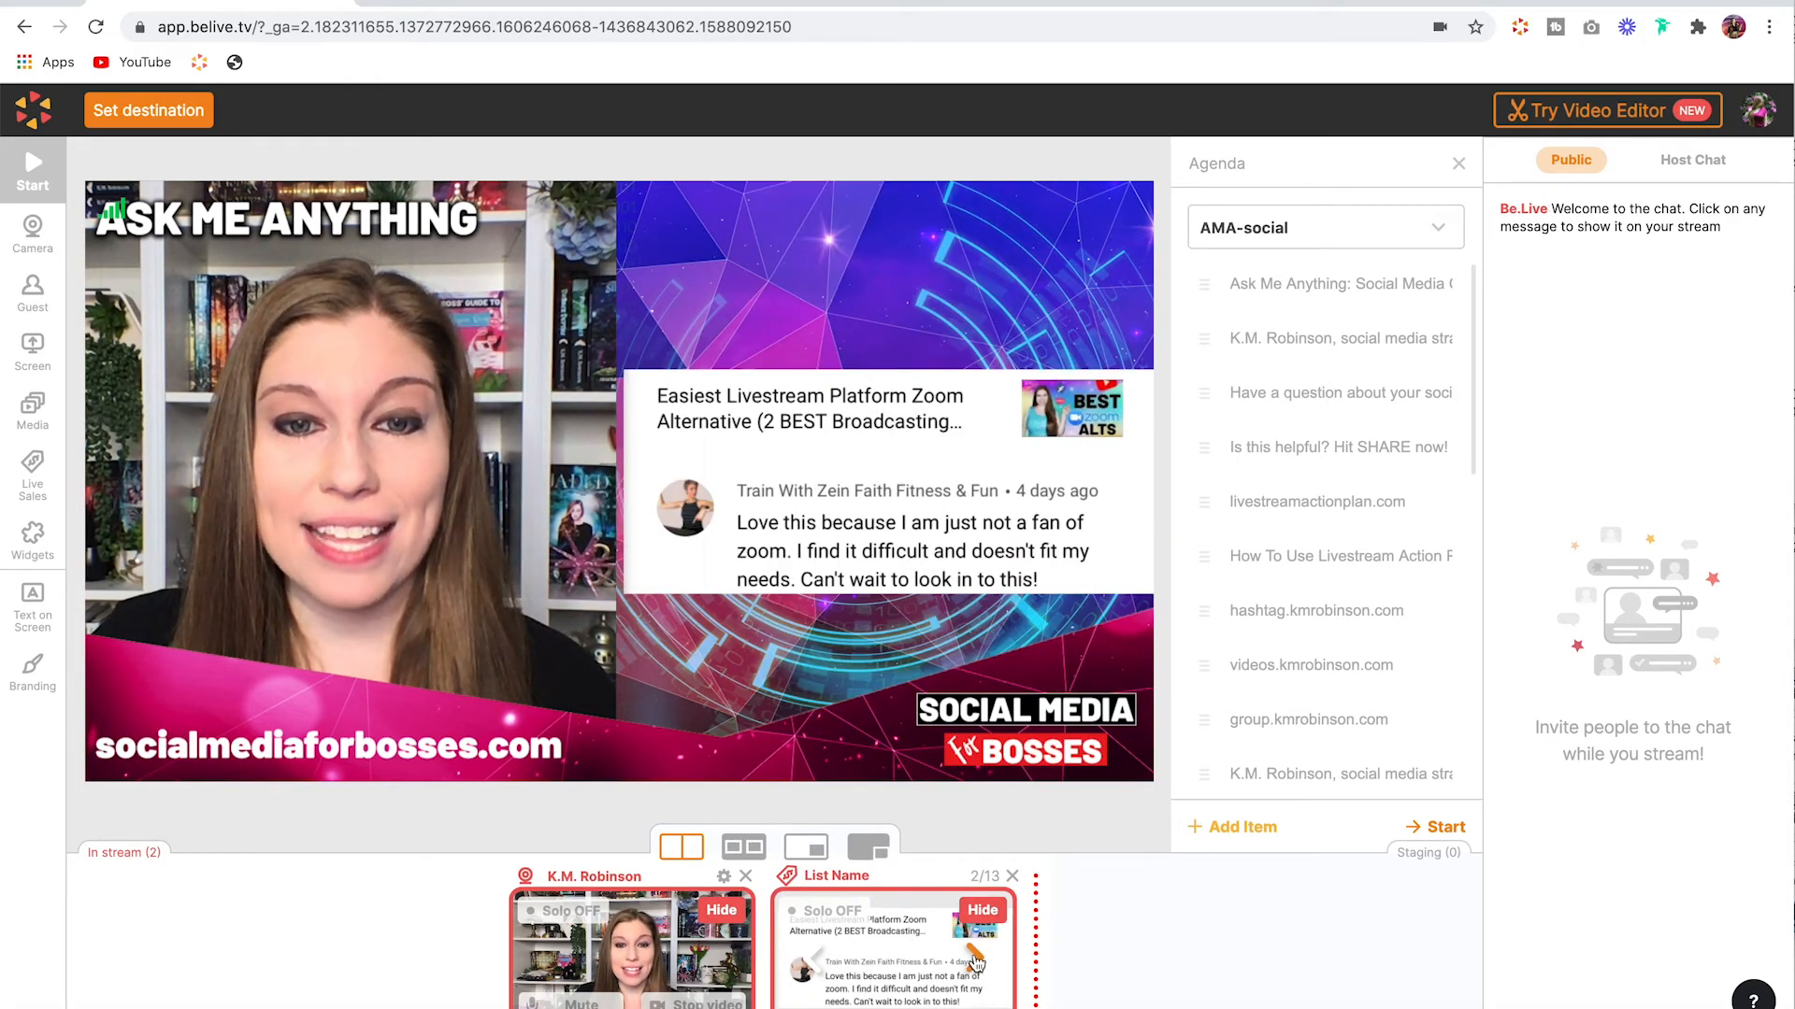
pyautogui.click(975, 960)
pyautogui.click(975, 960)
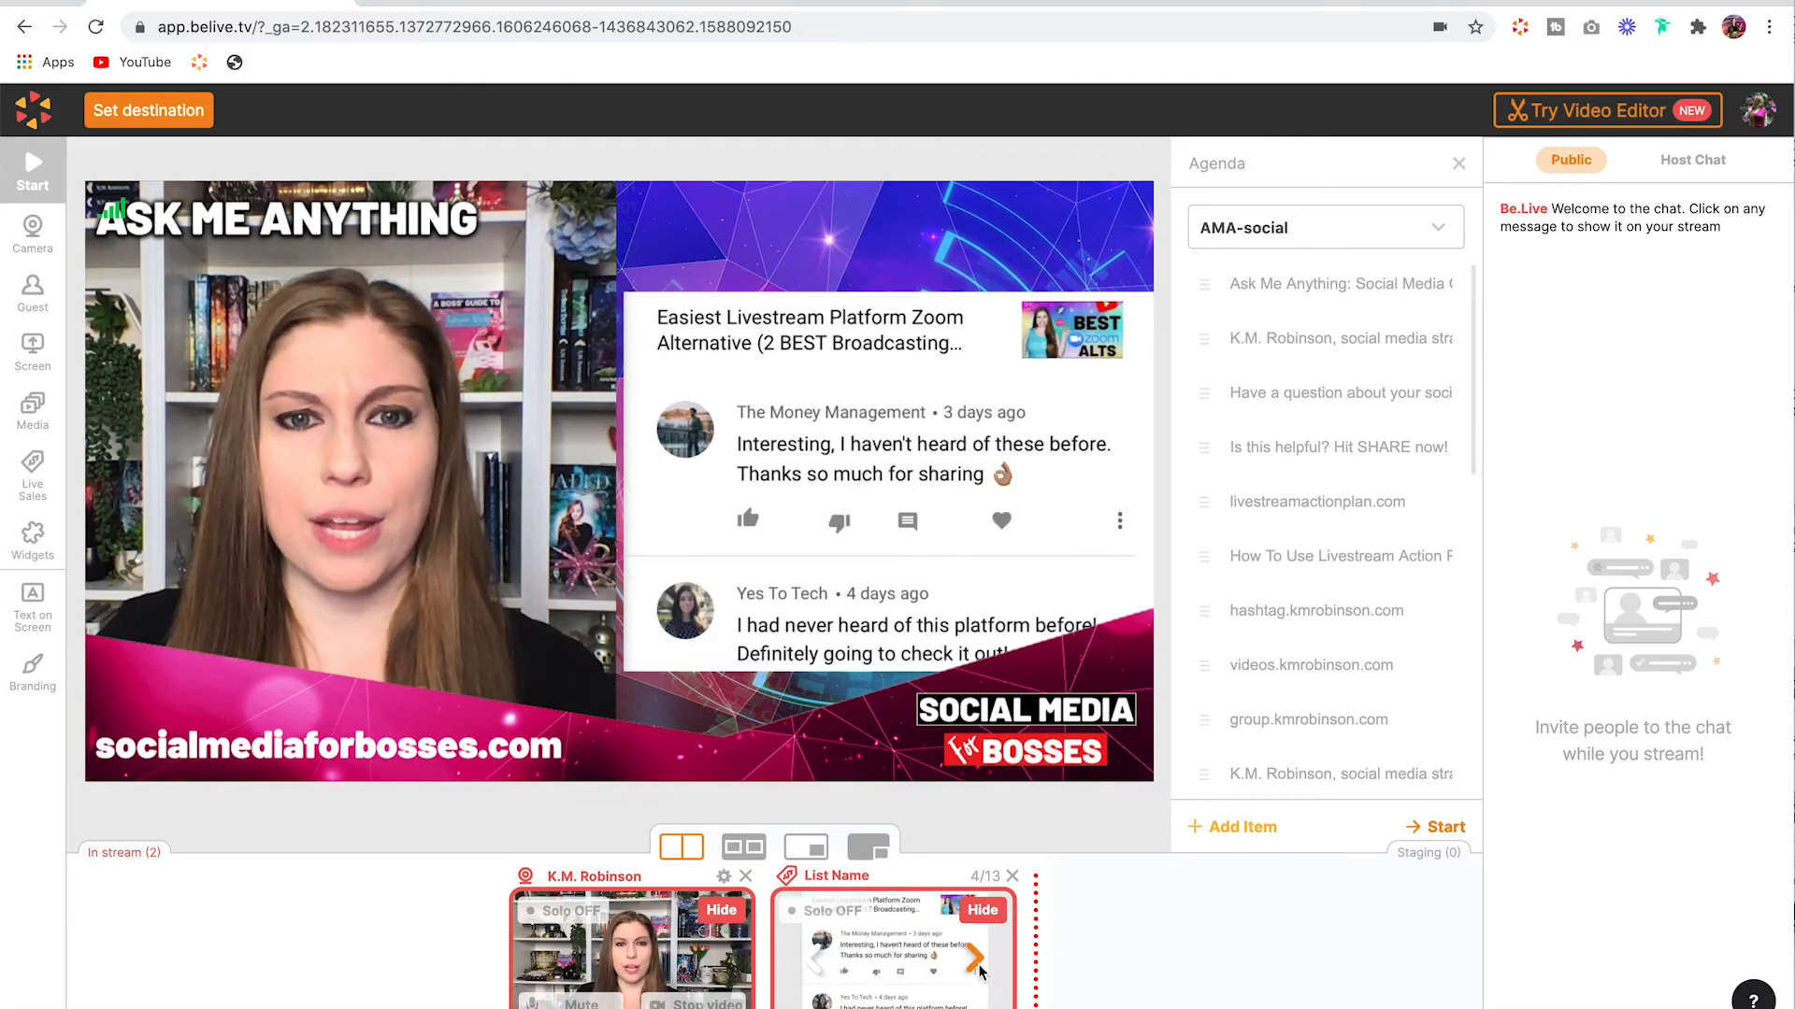
pyautogui.click(975, 960)
pyautogui.click(975, 960)
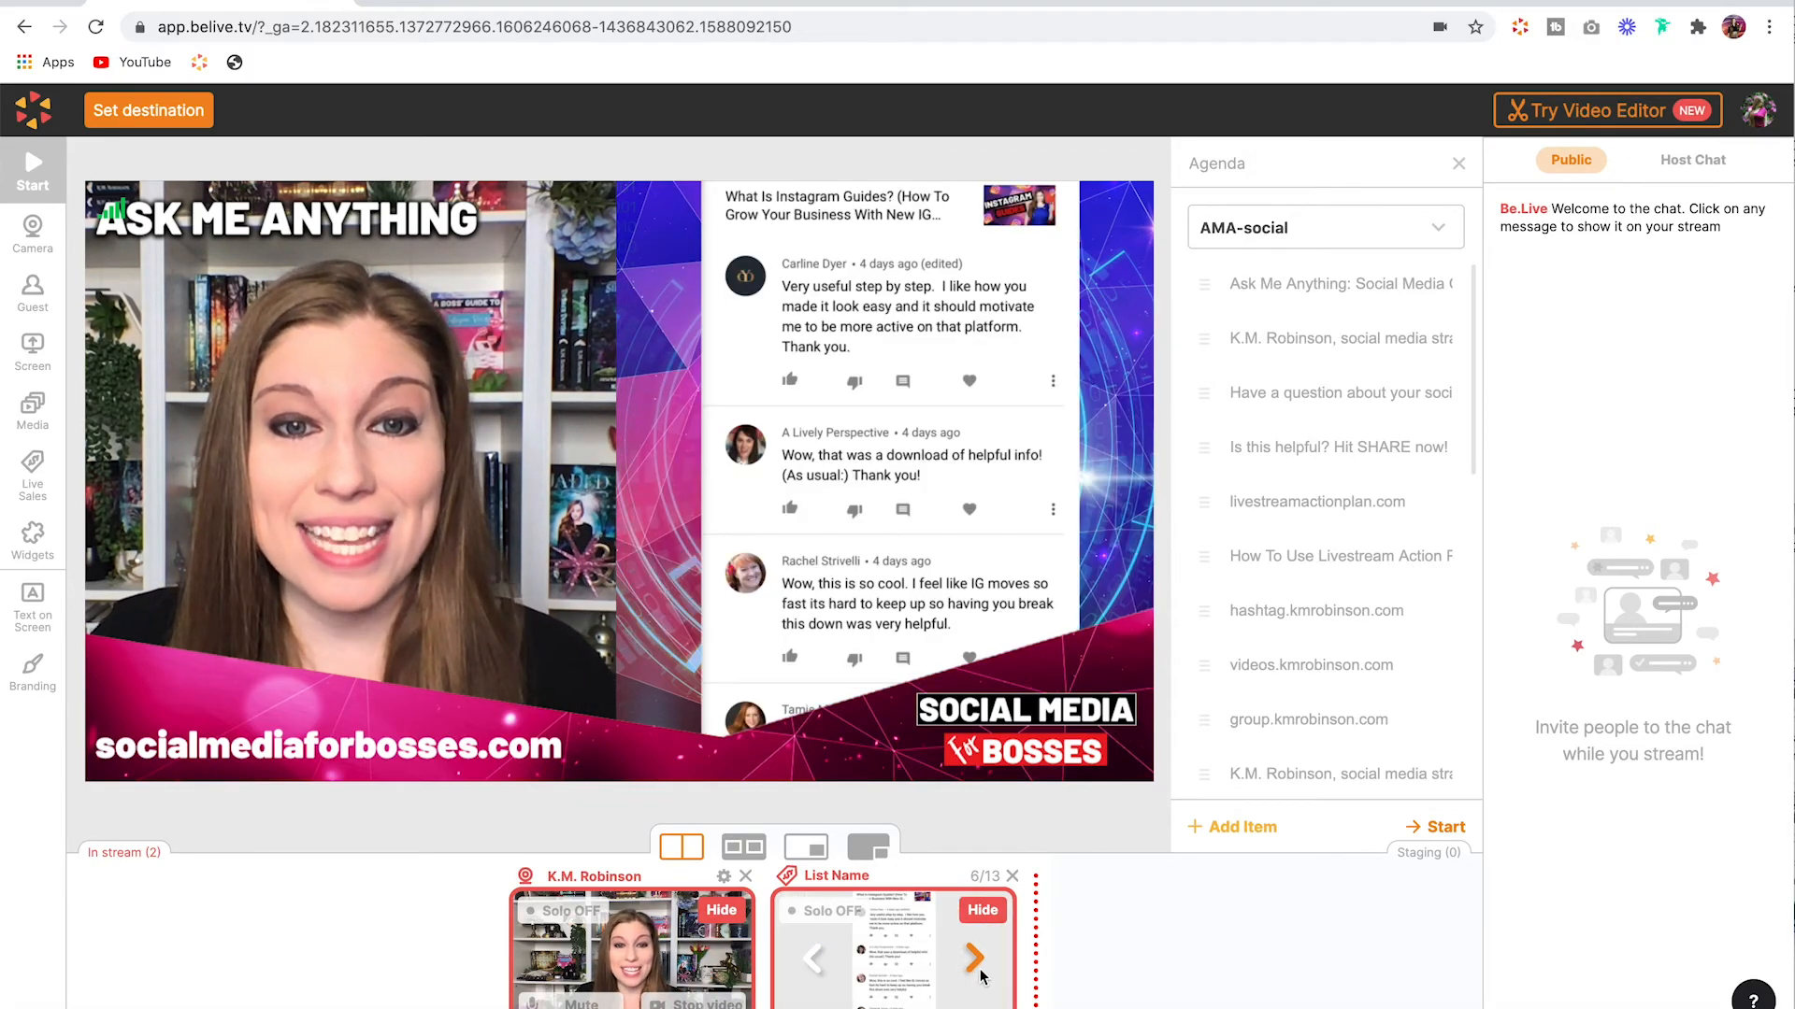
pyautogui.click(974, 960)
pyautogui.click(975, 960)
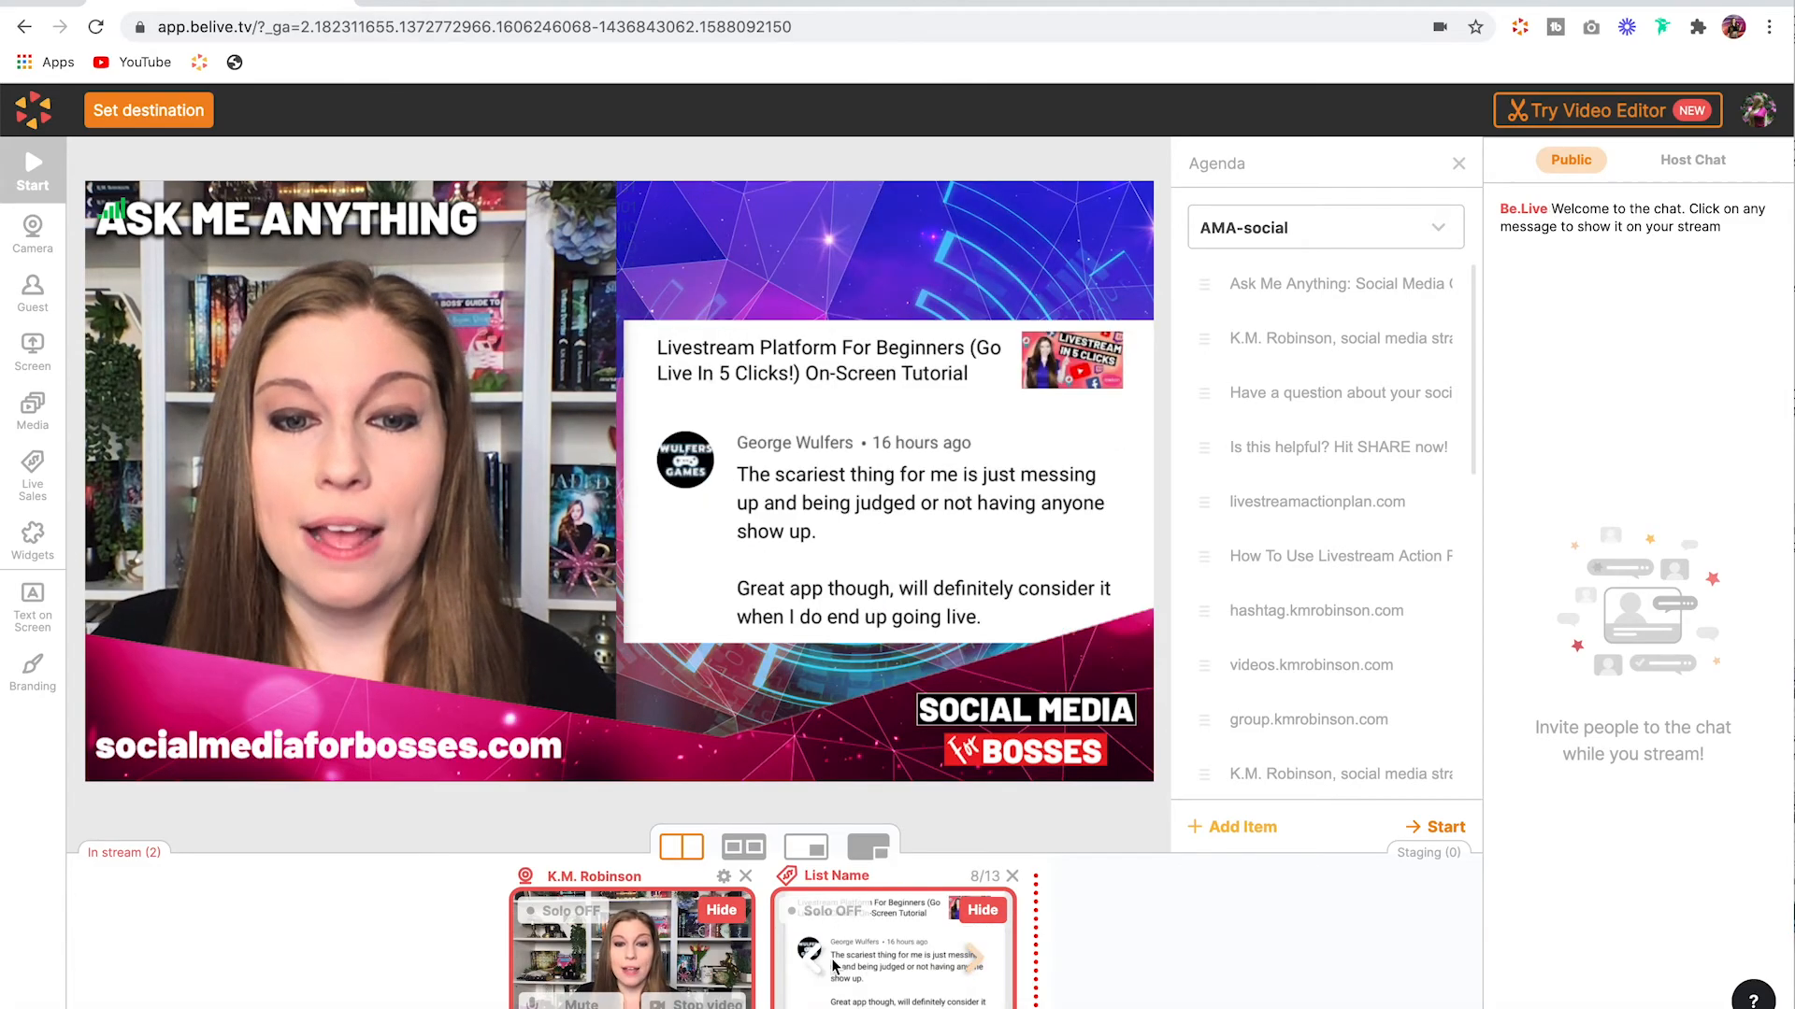
# Step: Hide the List Name list from the stream and open the Live Sales lists overview
pyautogui.click(981, 915)
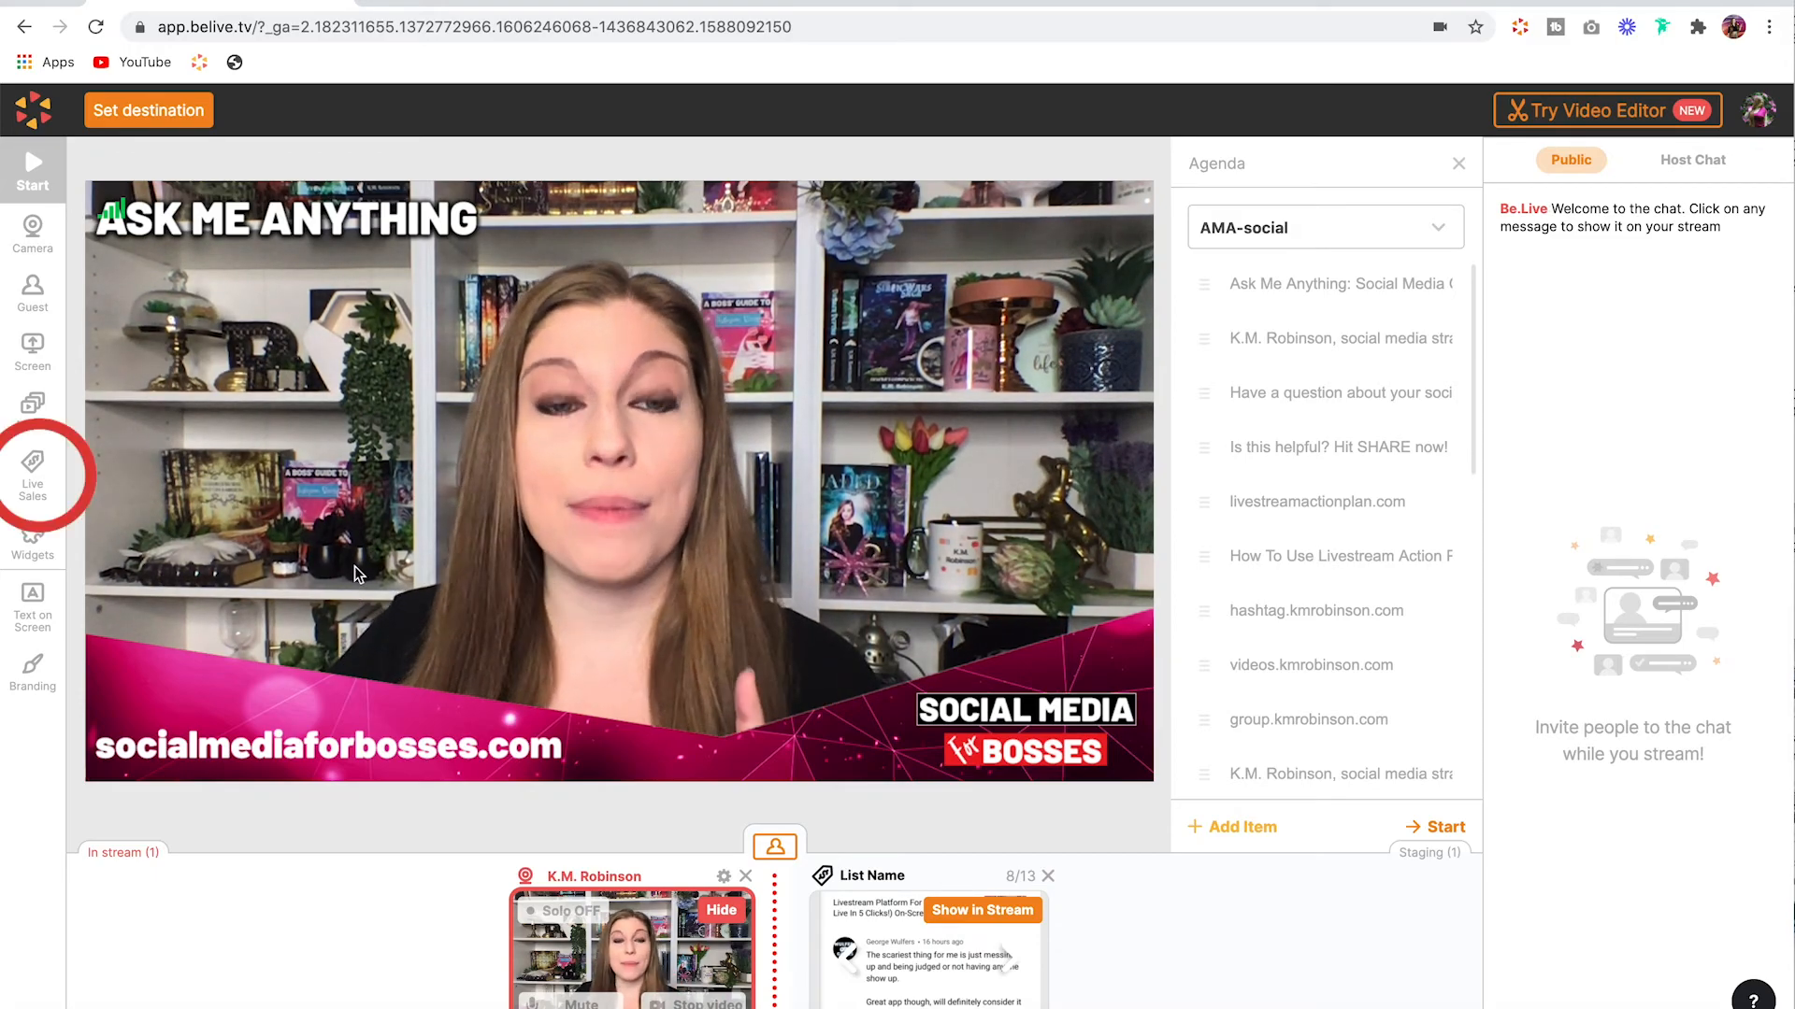
pyautogui.click(33, 472)
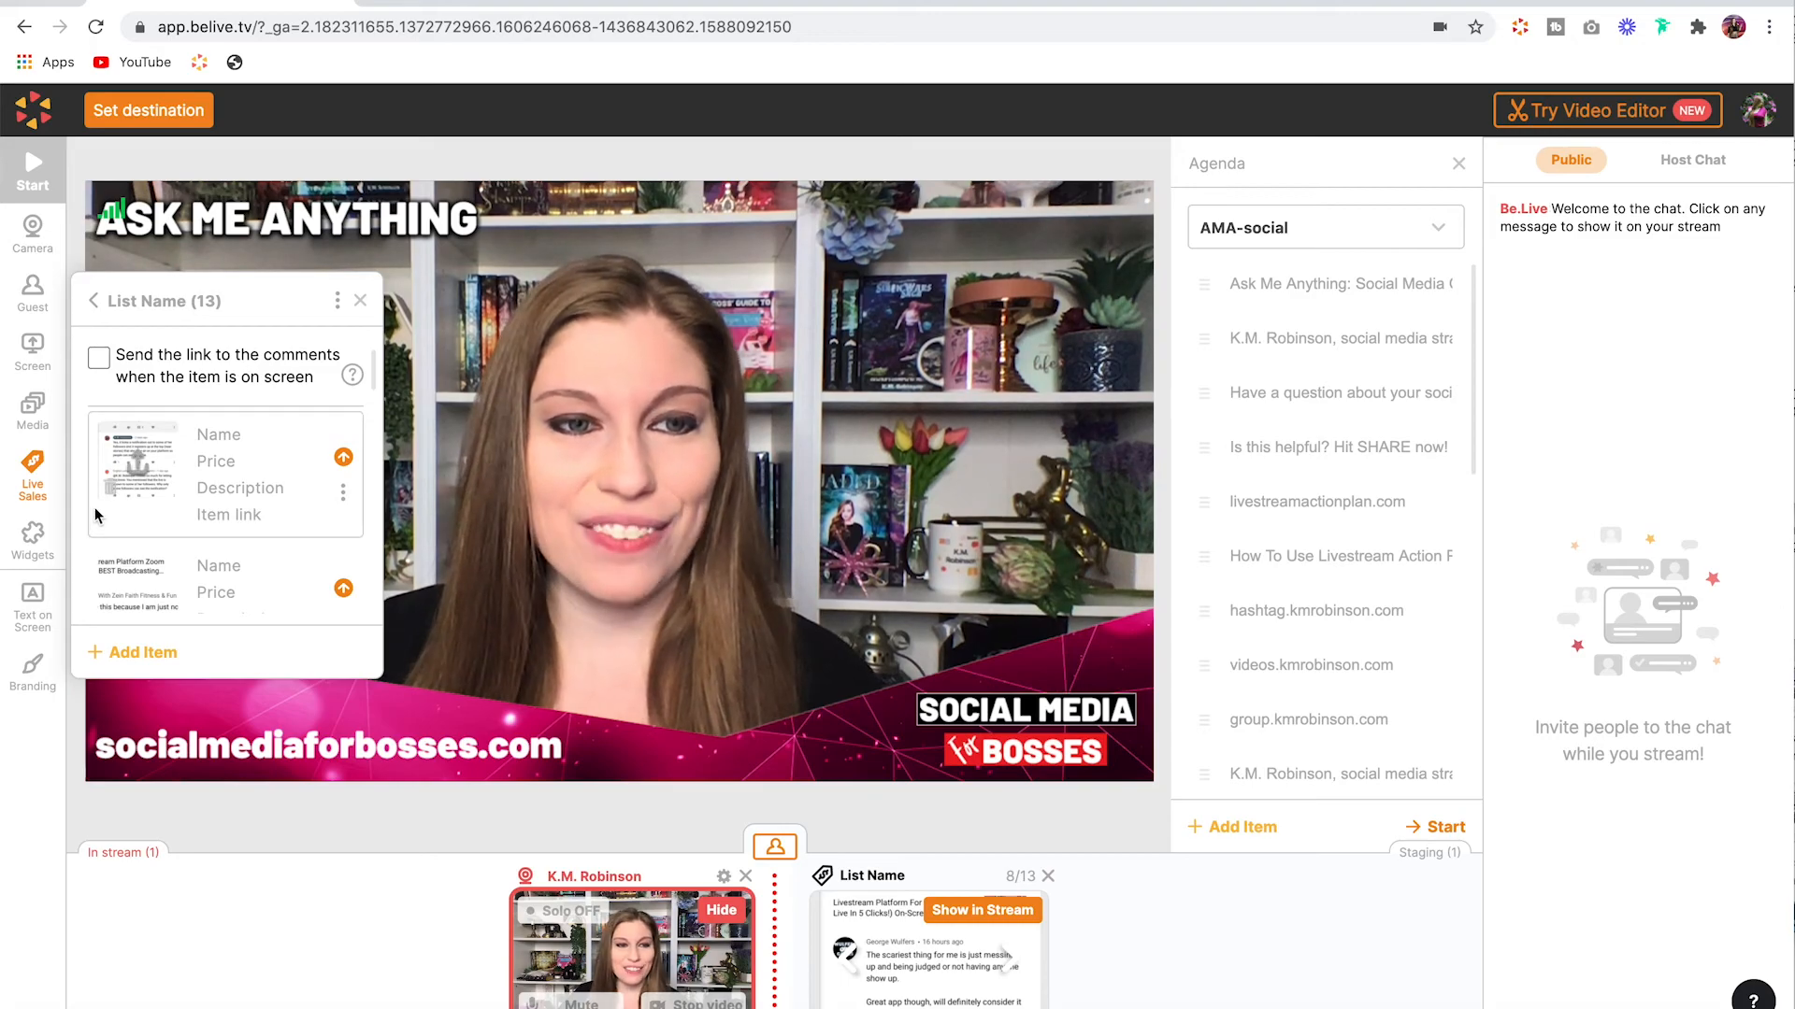
pyautogui.click(94, 302)
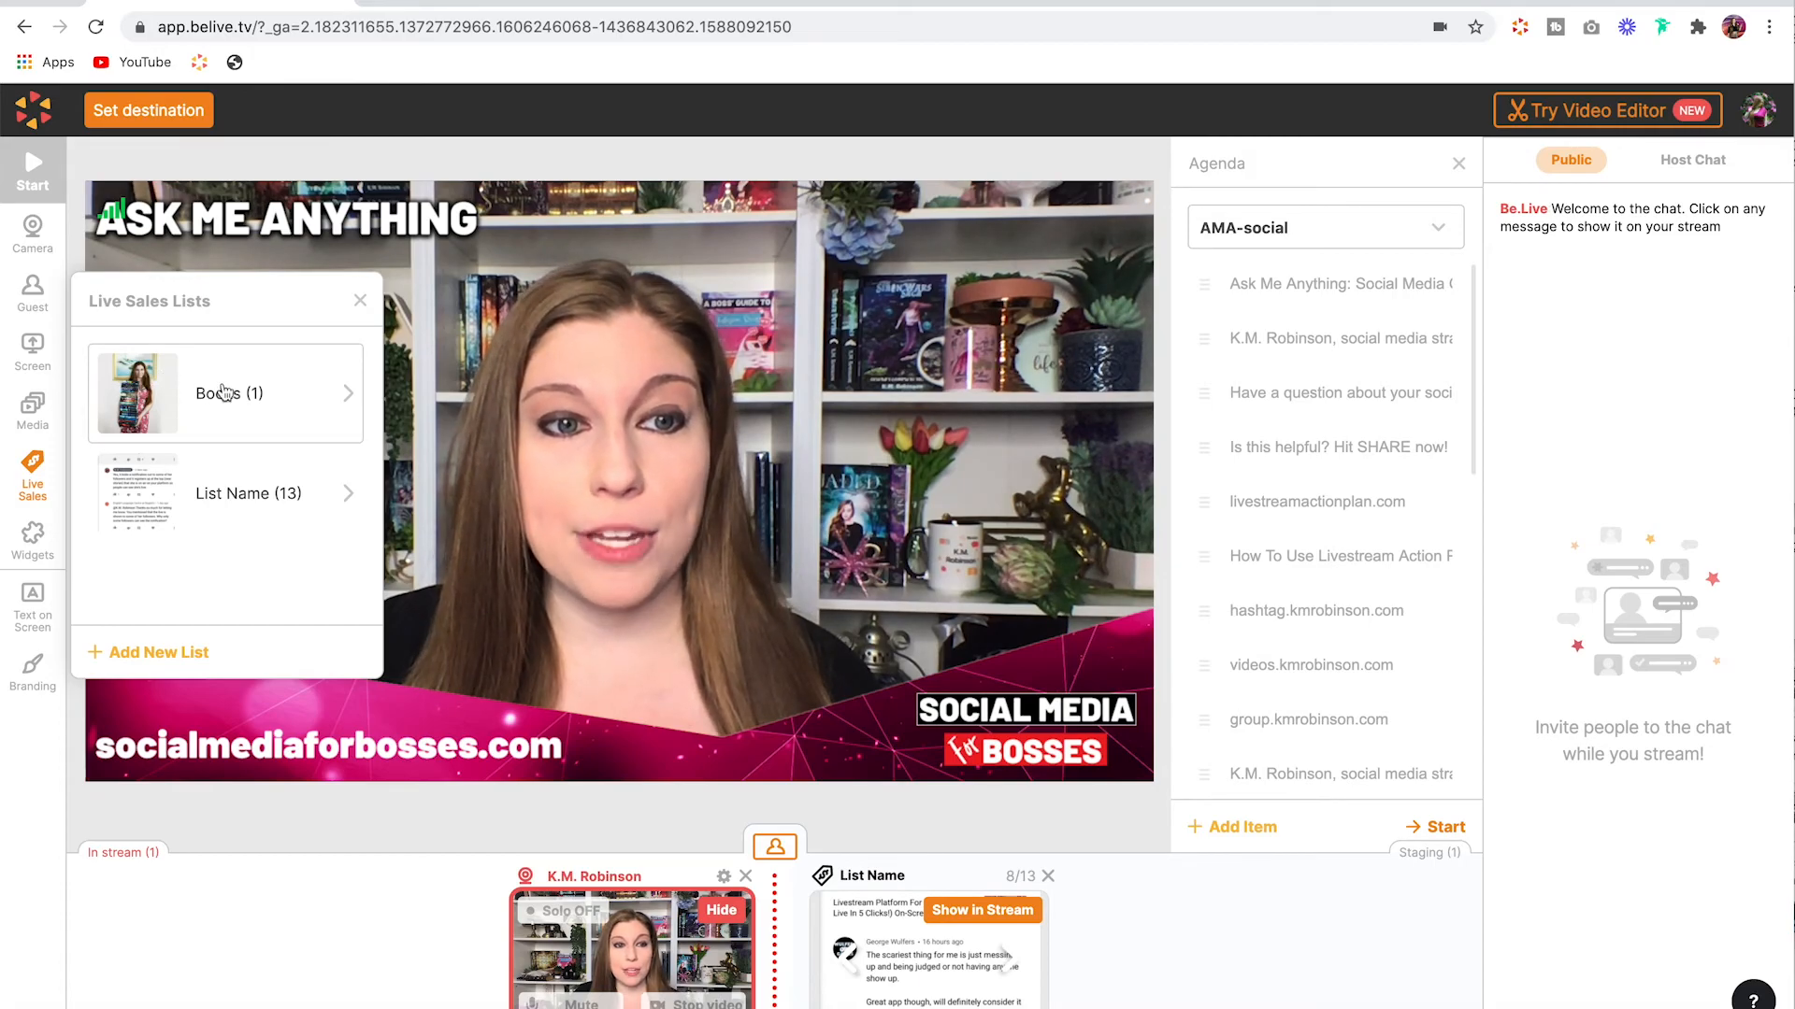
# Step: Open the Books list, show its item in the stream, and hide it again
pyautogui.click(142, 399)
pyautogui.click(344, 459)
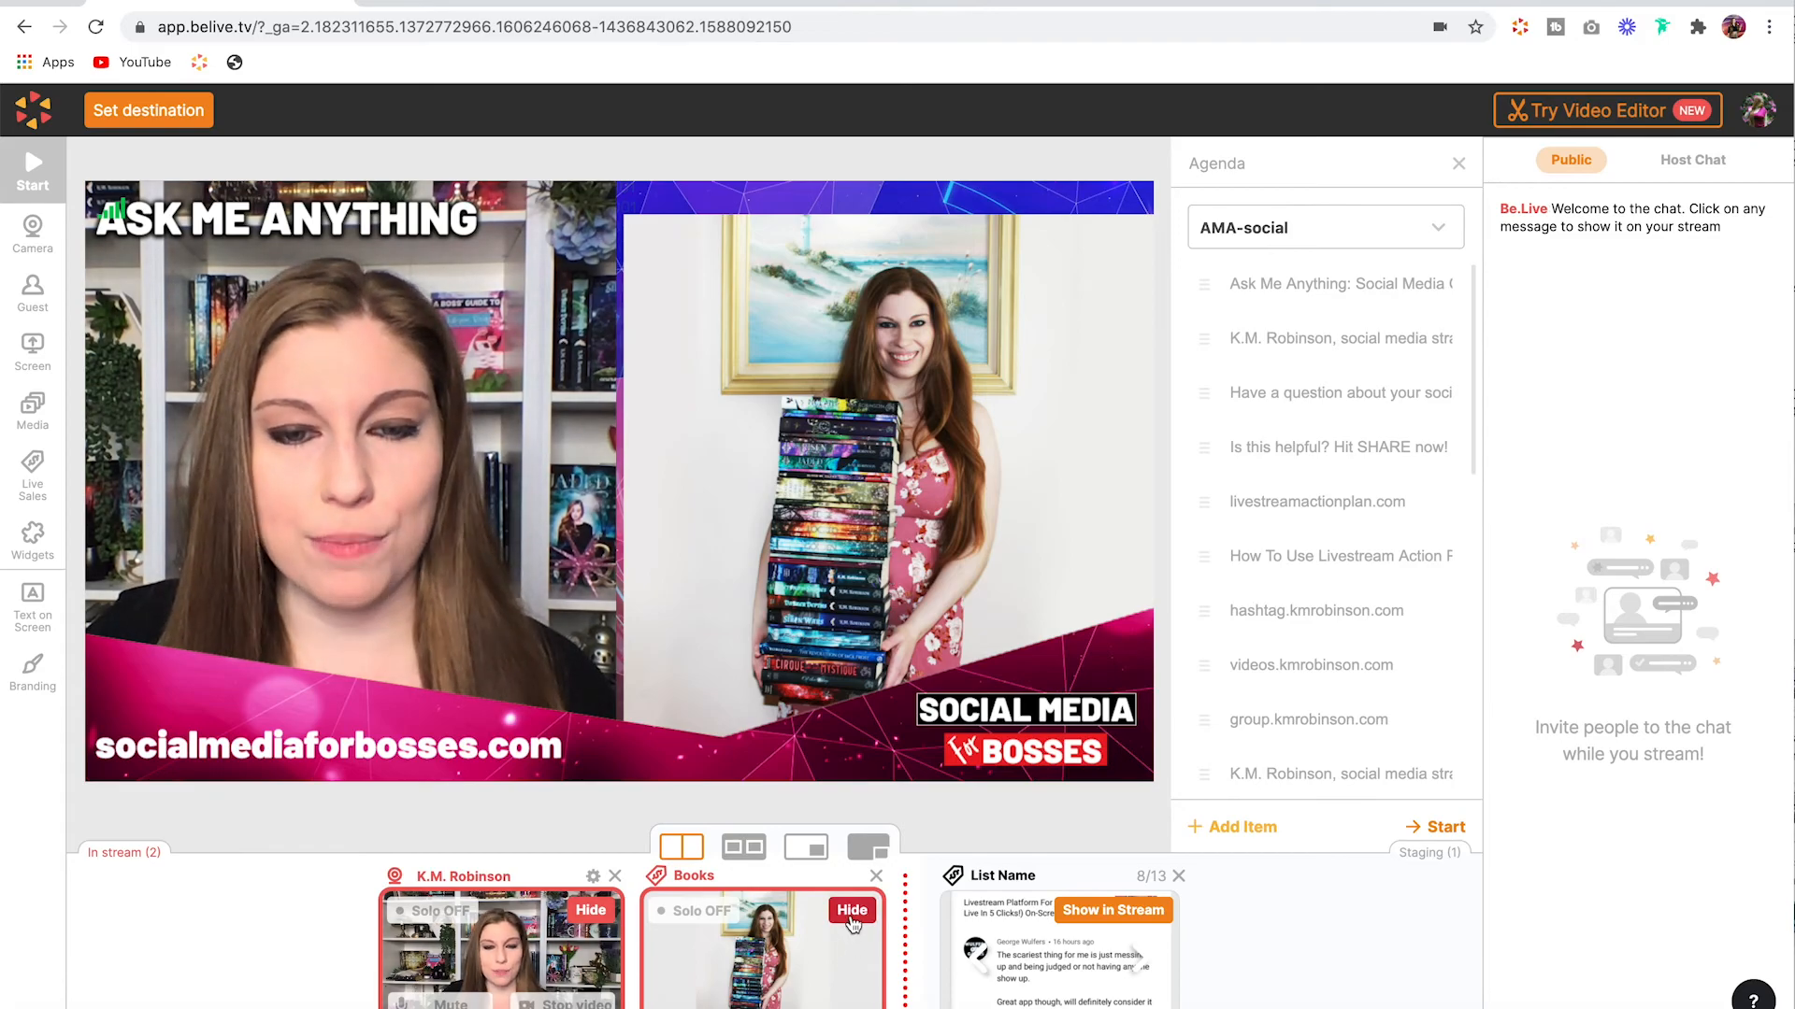
pyautogui.click(851, 911)
# Step: Open the List Name sales list, add a new item, and open its media upload without choosing a file
pyautogui.click(34, 488)
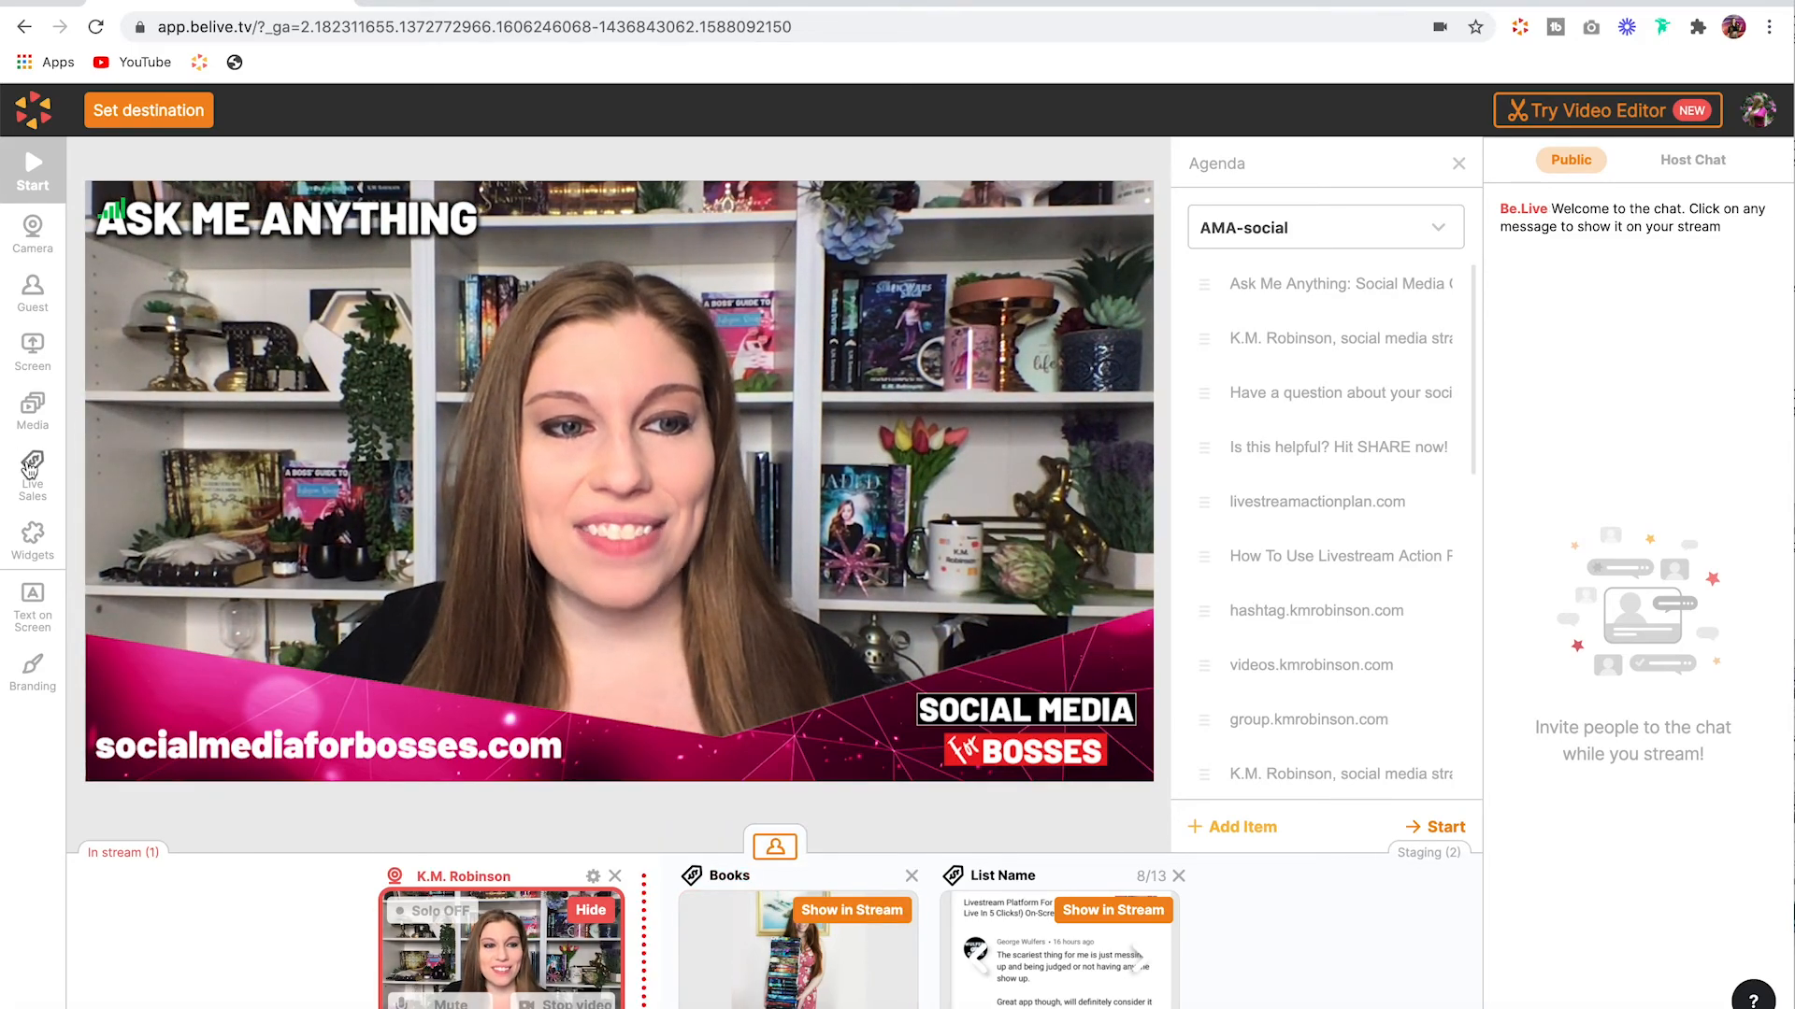
pyautogui.click(95, 301)
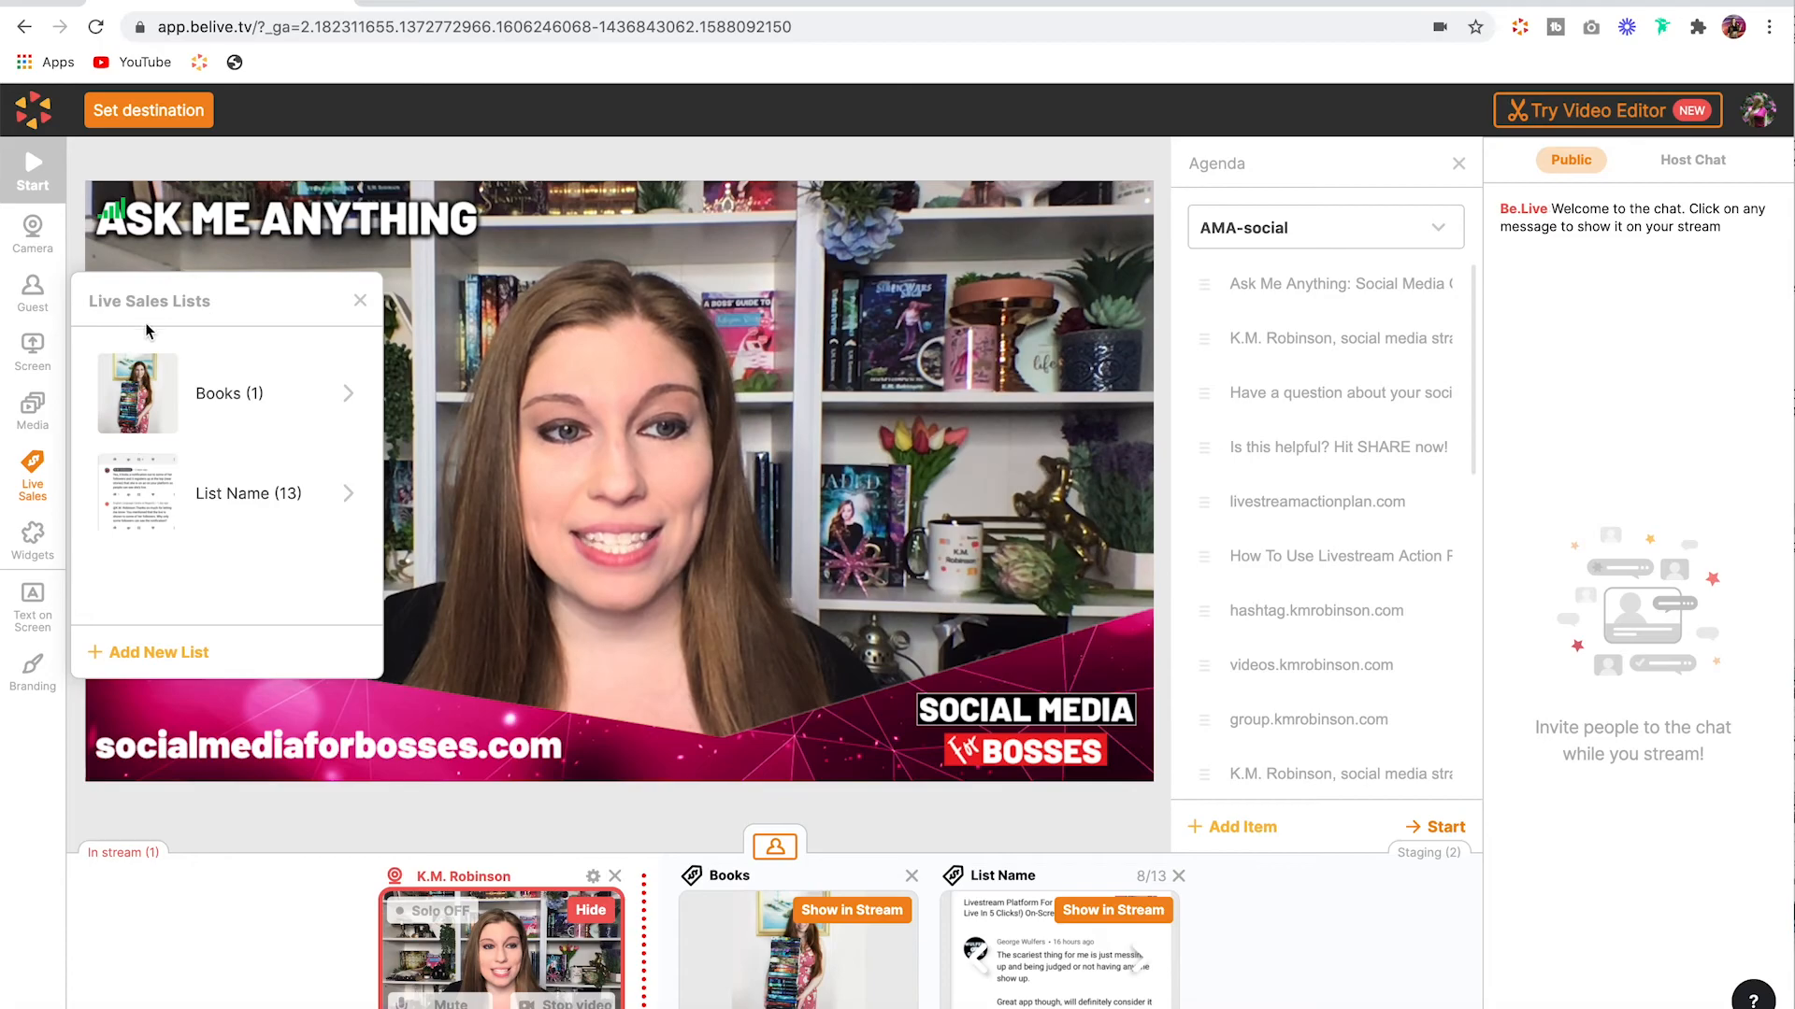
pyautogui.click(247, 493)
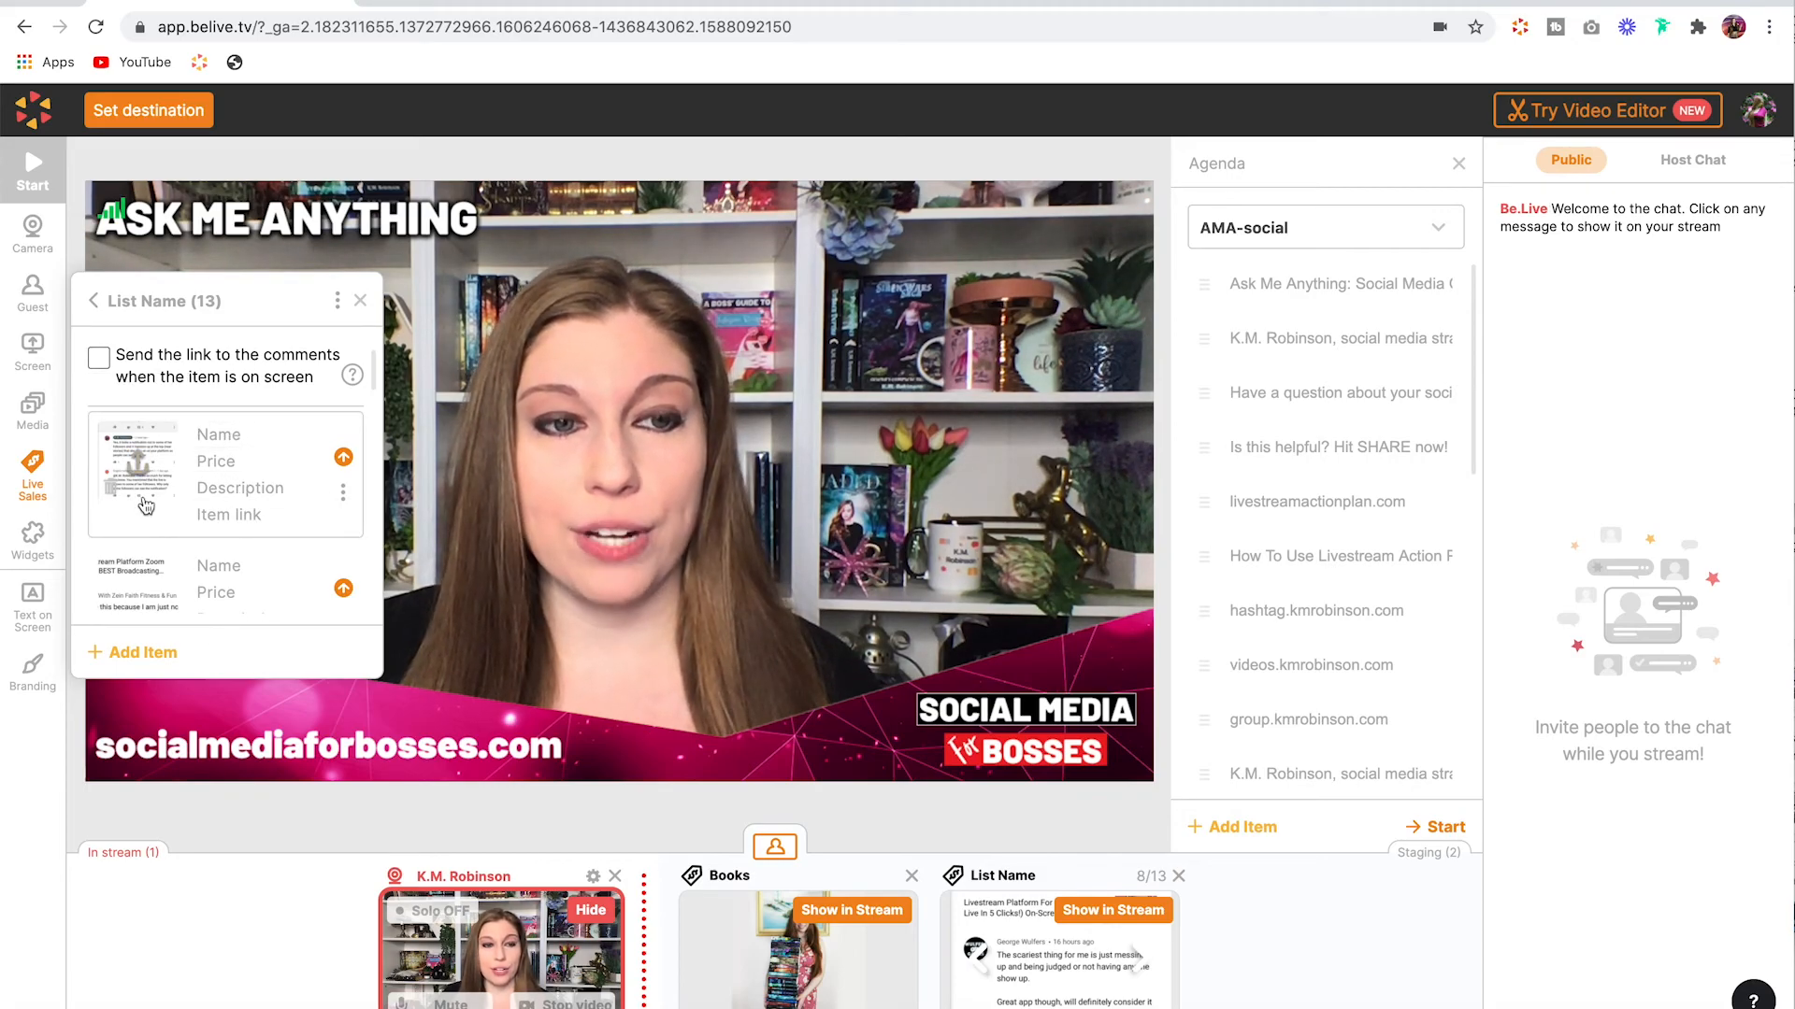
pyautogui.click(143, 652)
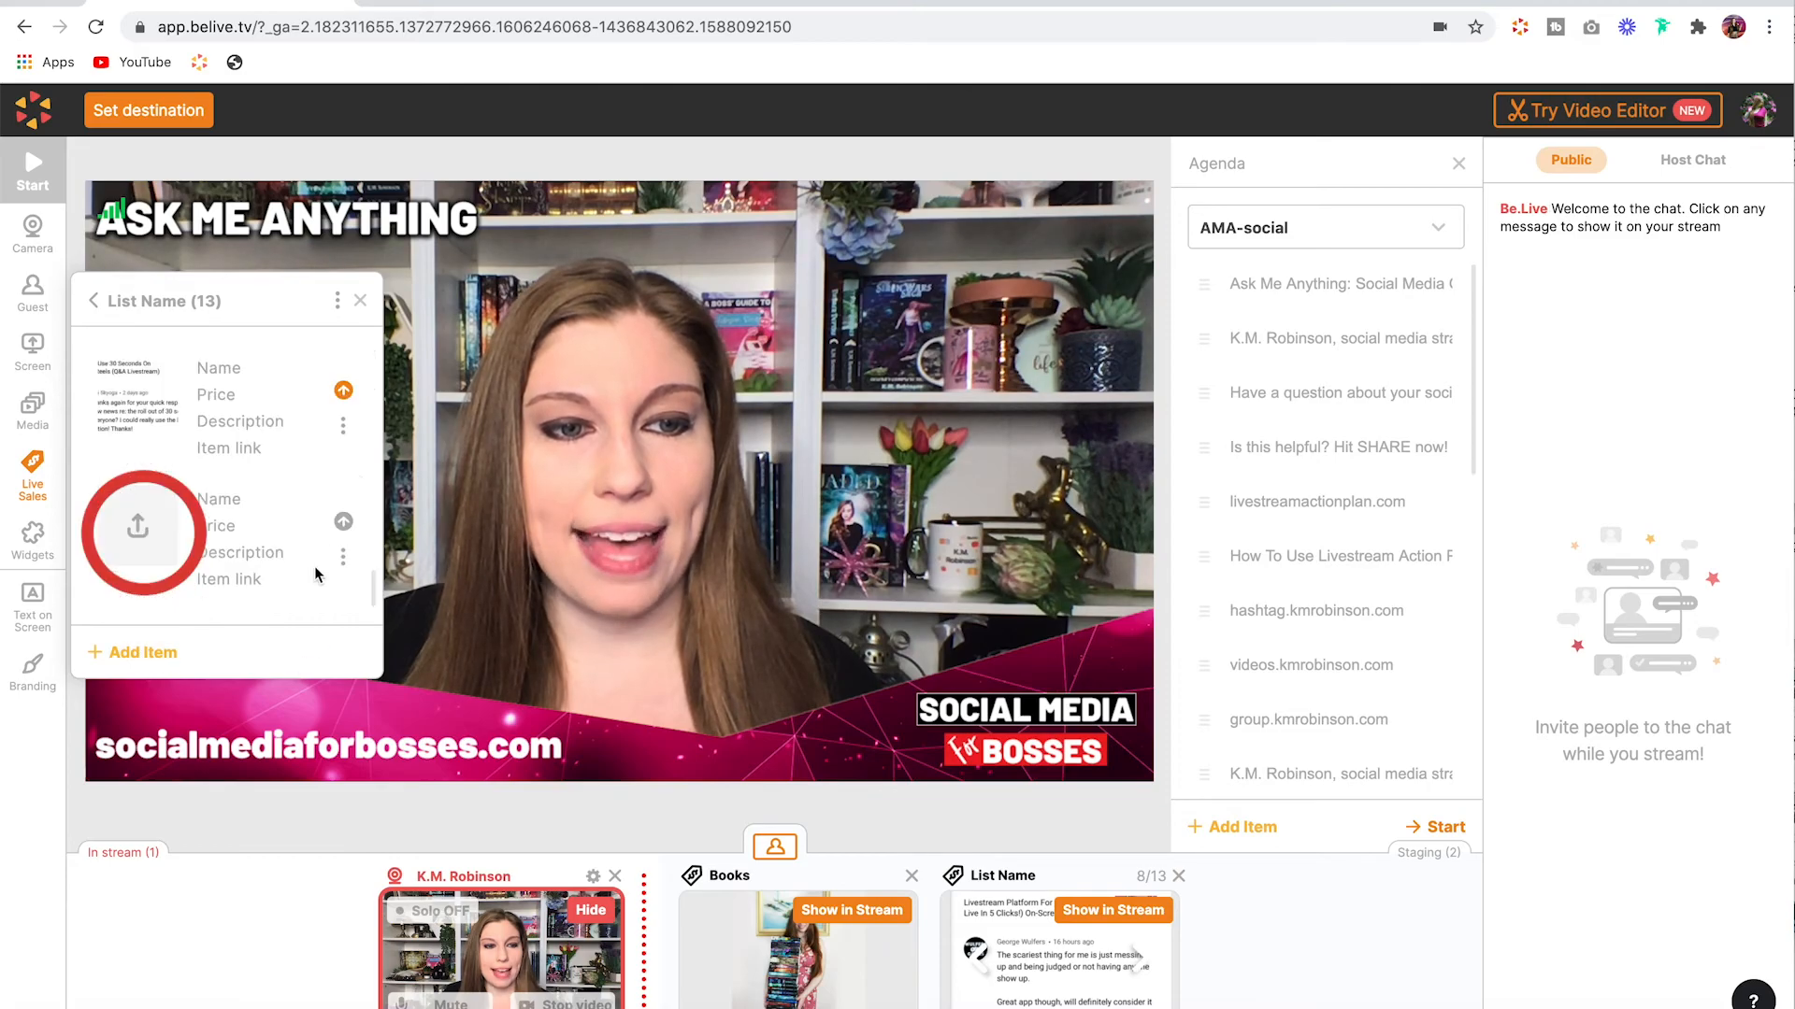
pyautogui.click(139, 528)
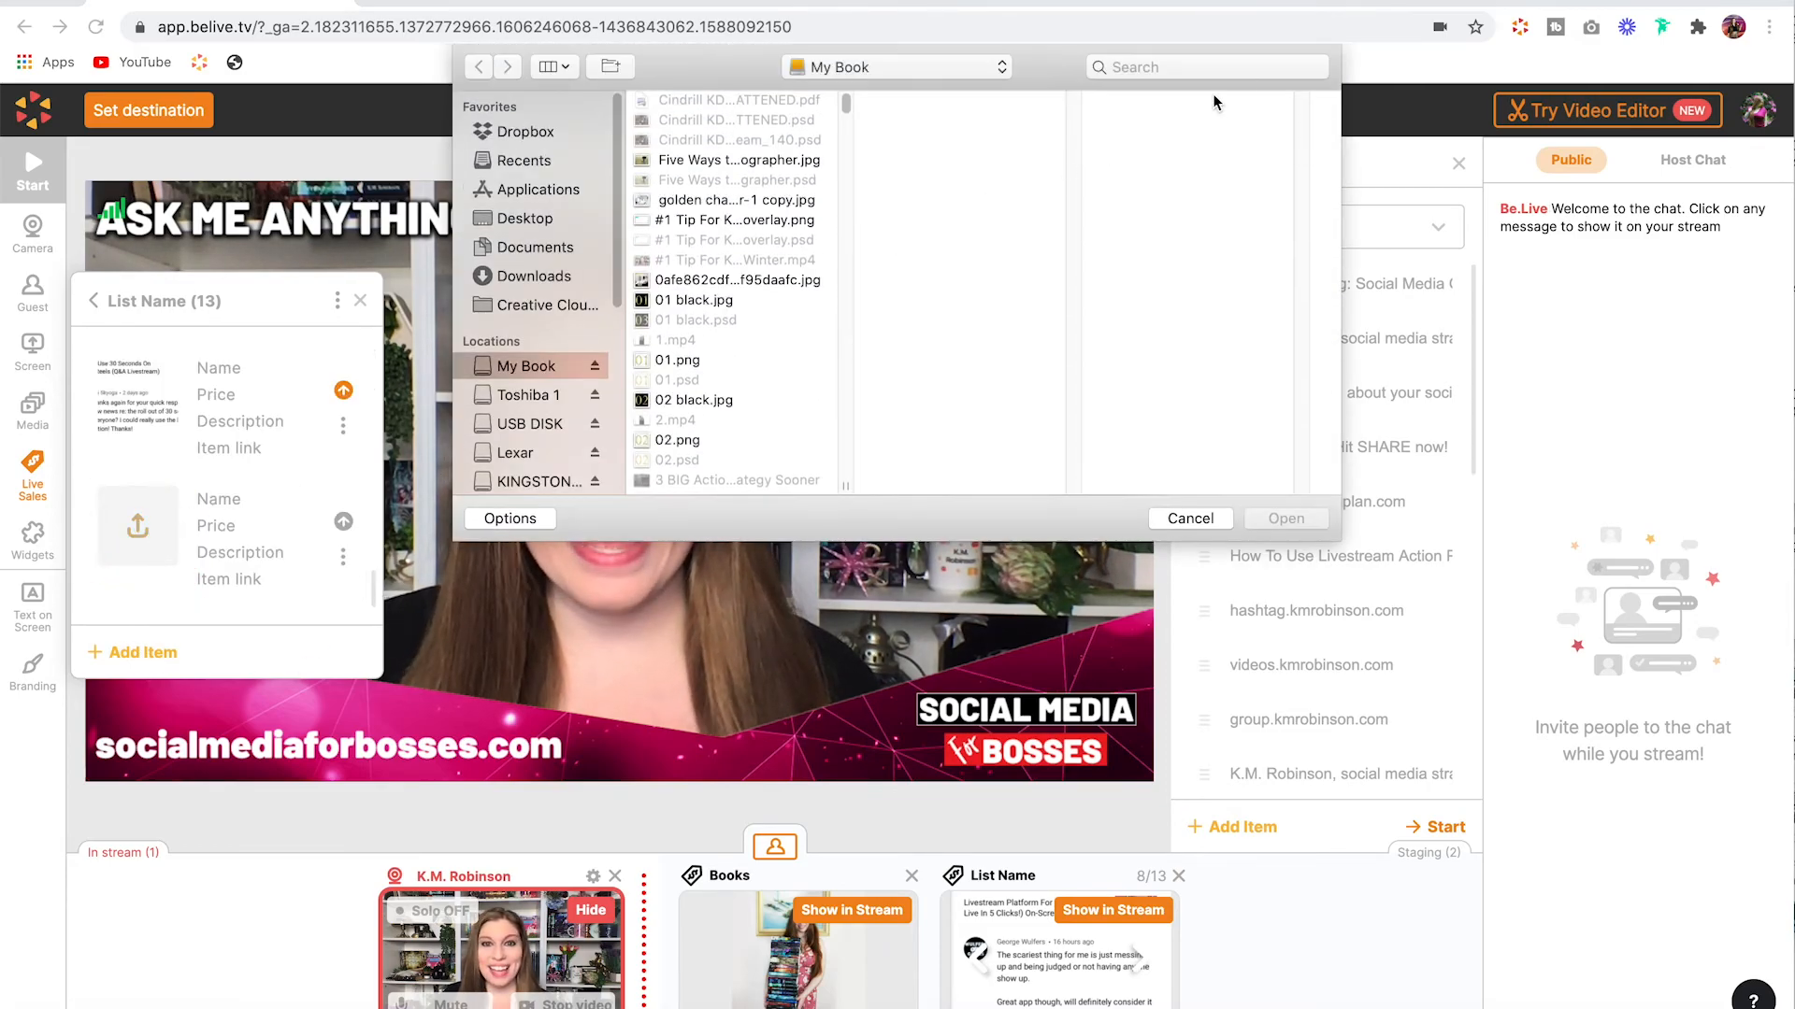
pyautogui.click(1190, 519)
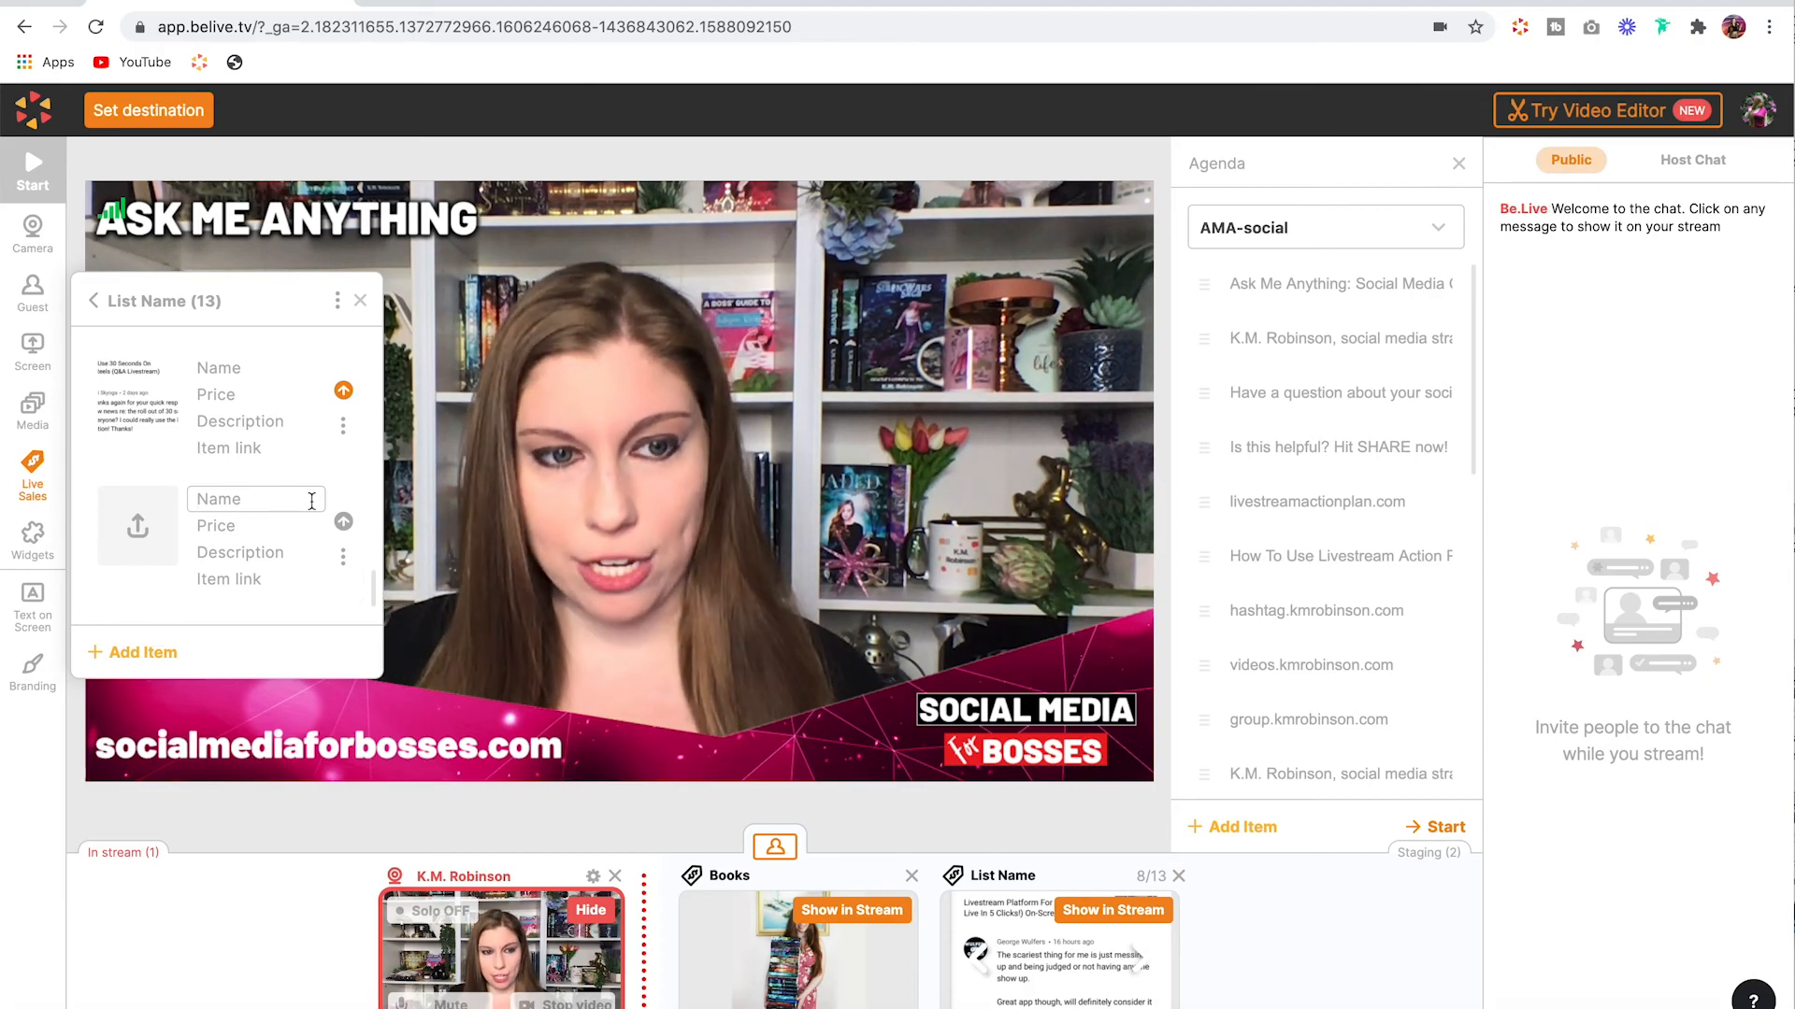
# Step: Inspect the new item's Name, Price, Description and Item link fields
pyautogui.click(253, 527)
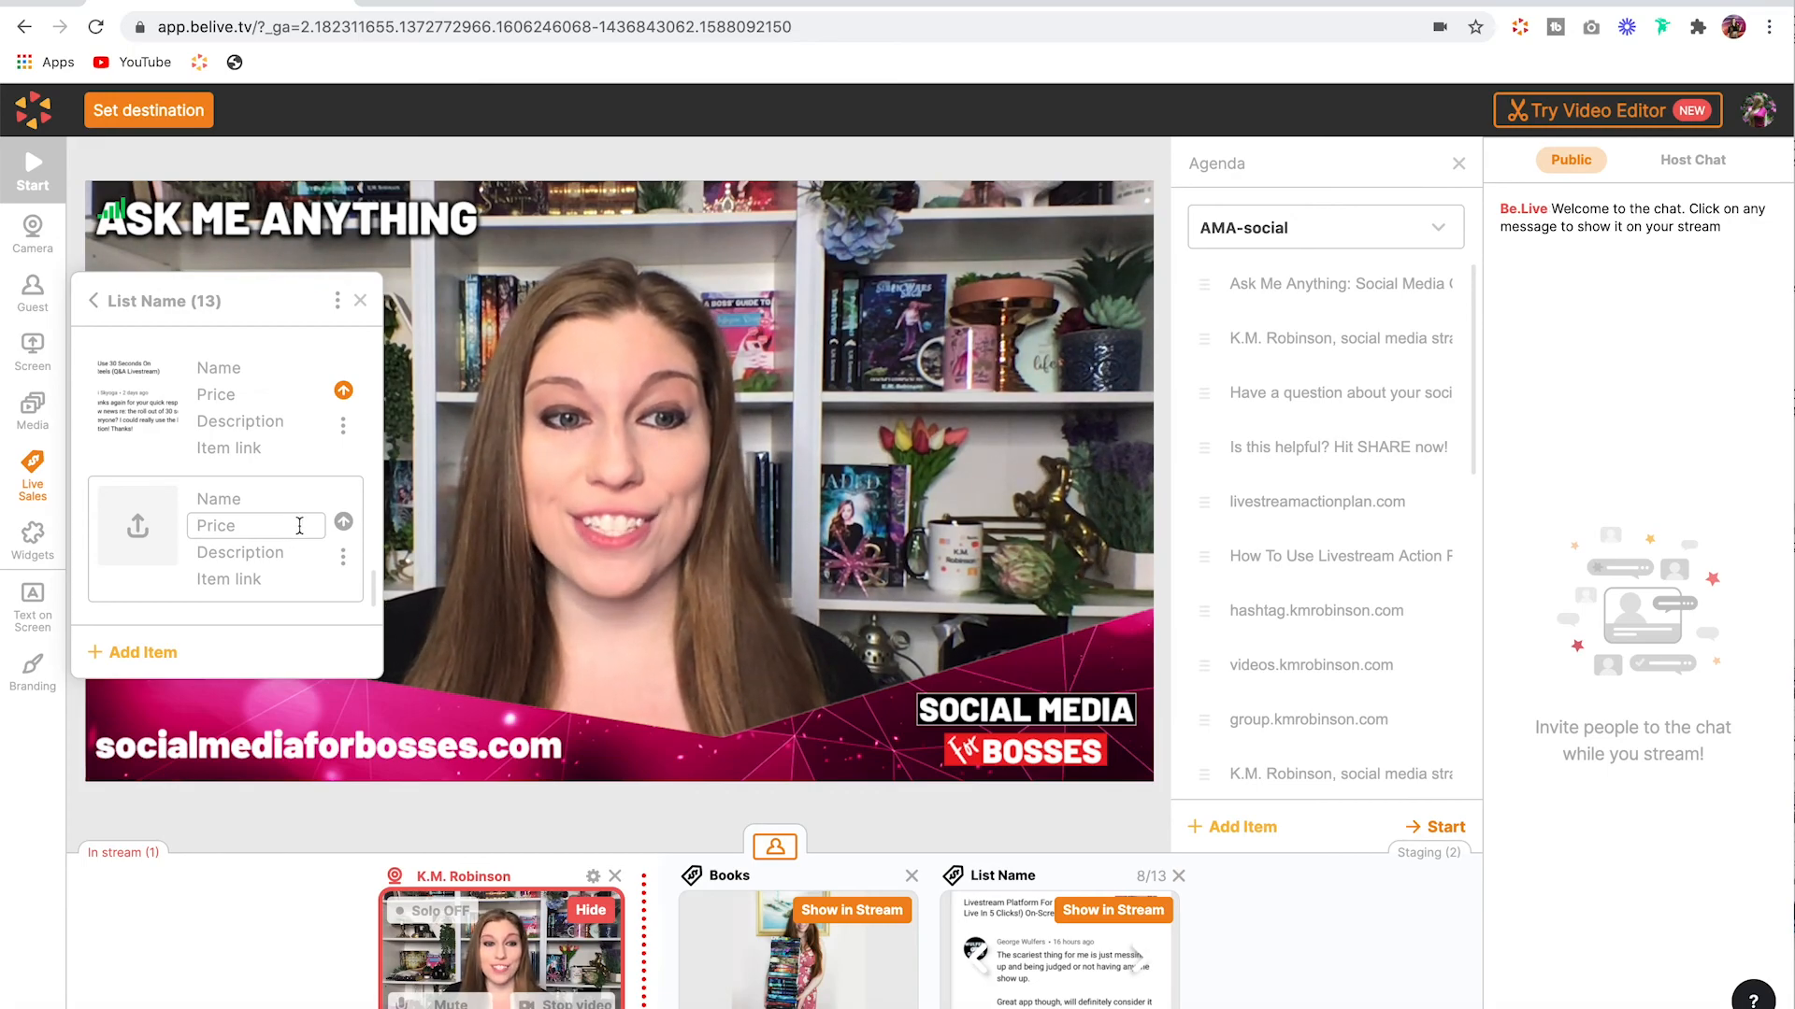
pyautogui.click(292, 549)
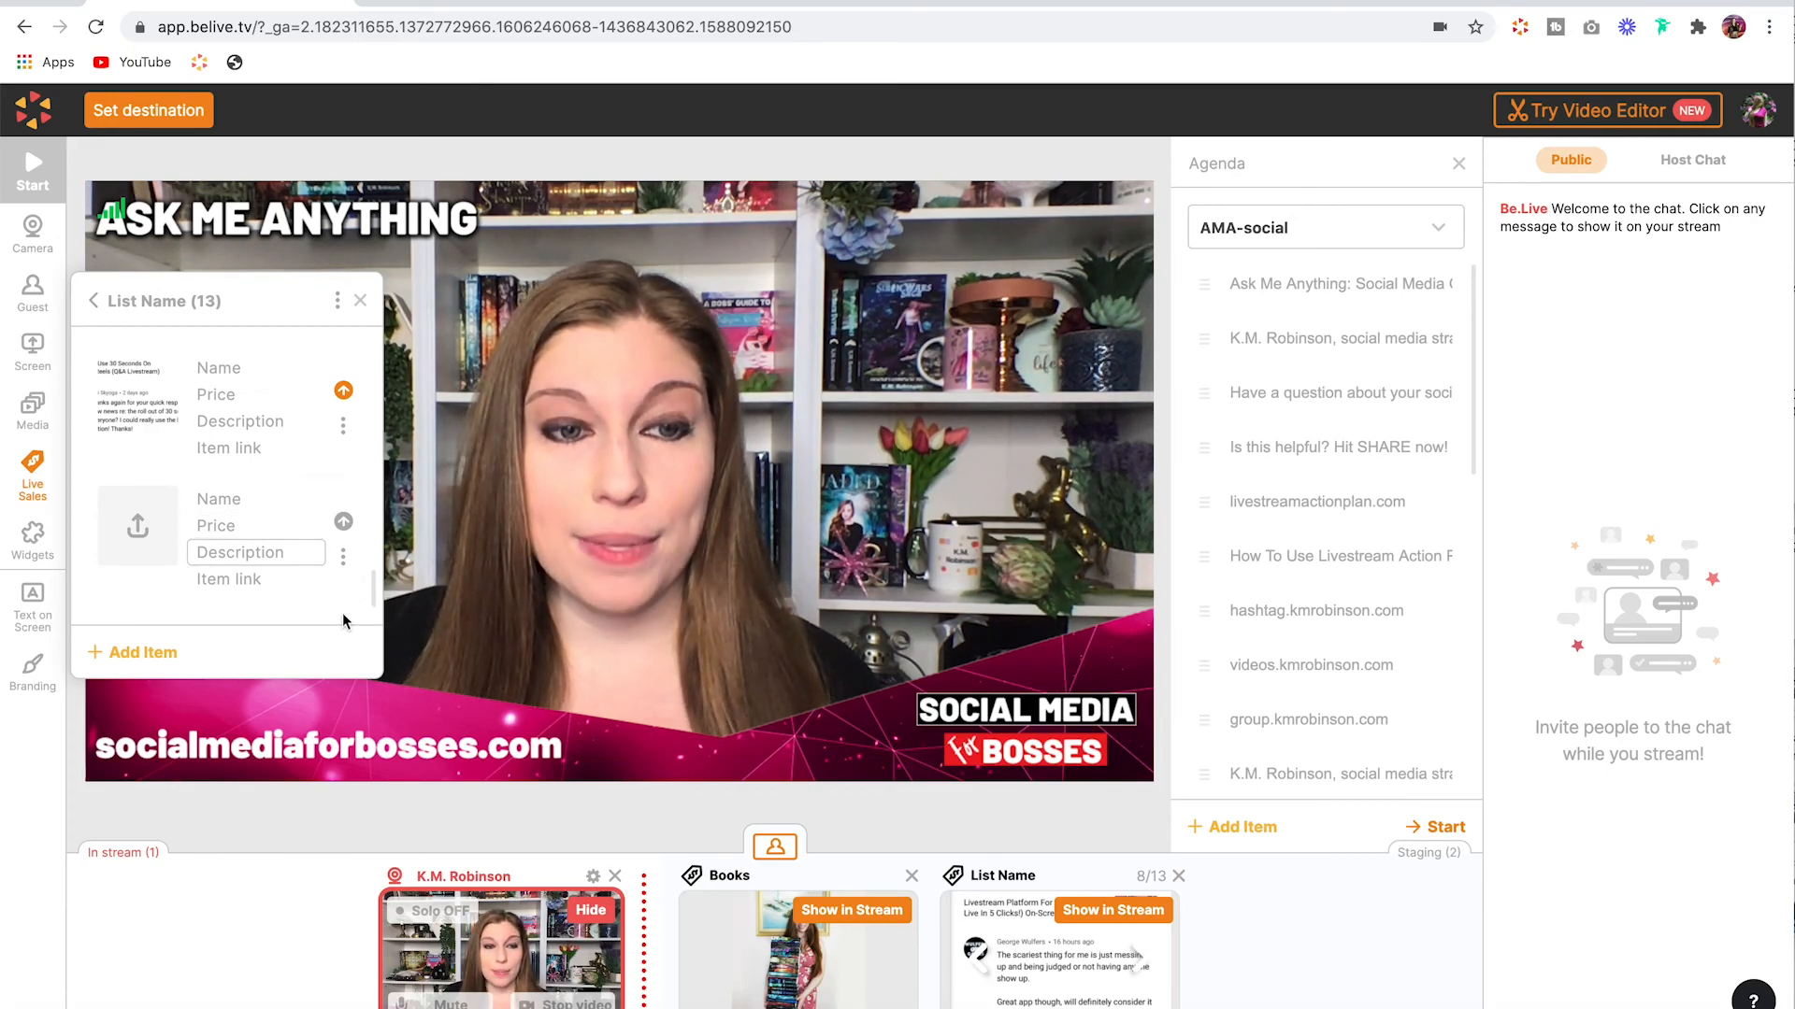
pyautogui.click(299, 580)
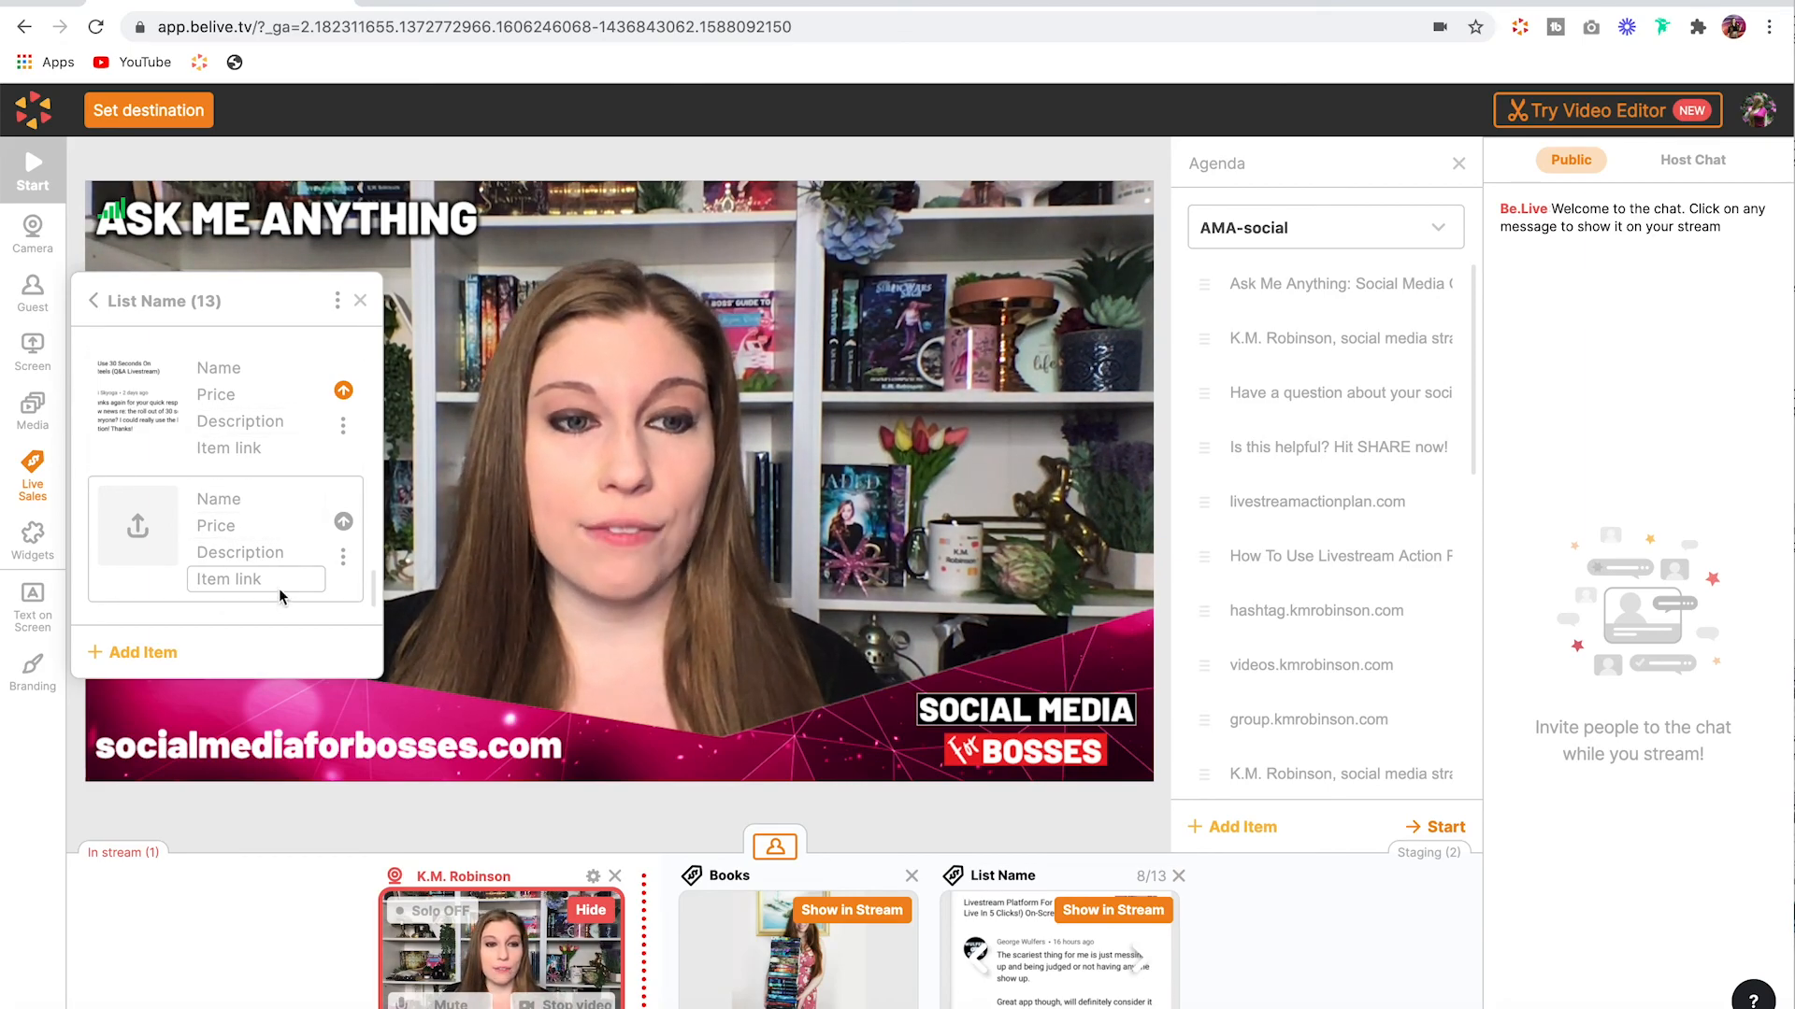
# Step: Enable sending the item link to the comments, show the List Name list in the stream, and advance to item 9
pyautogui.scroll(10, 252, 523)
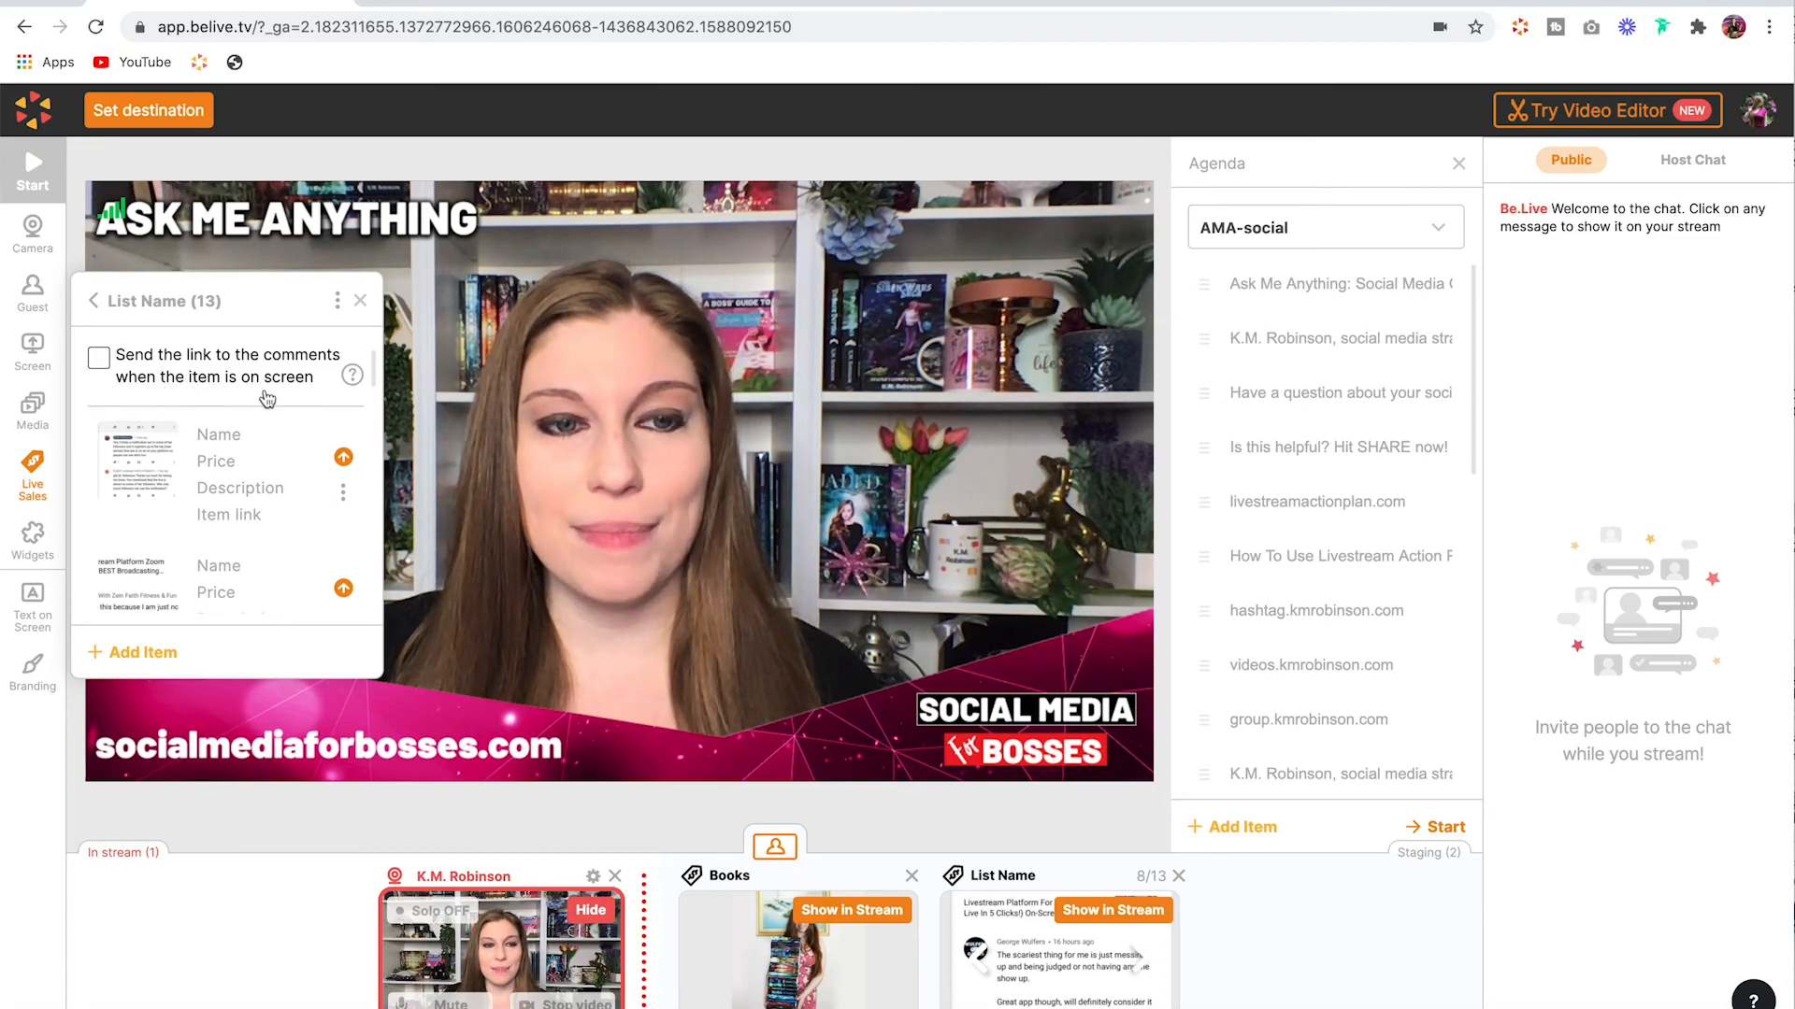
pyautogui.click(98, 358)
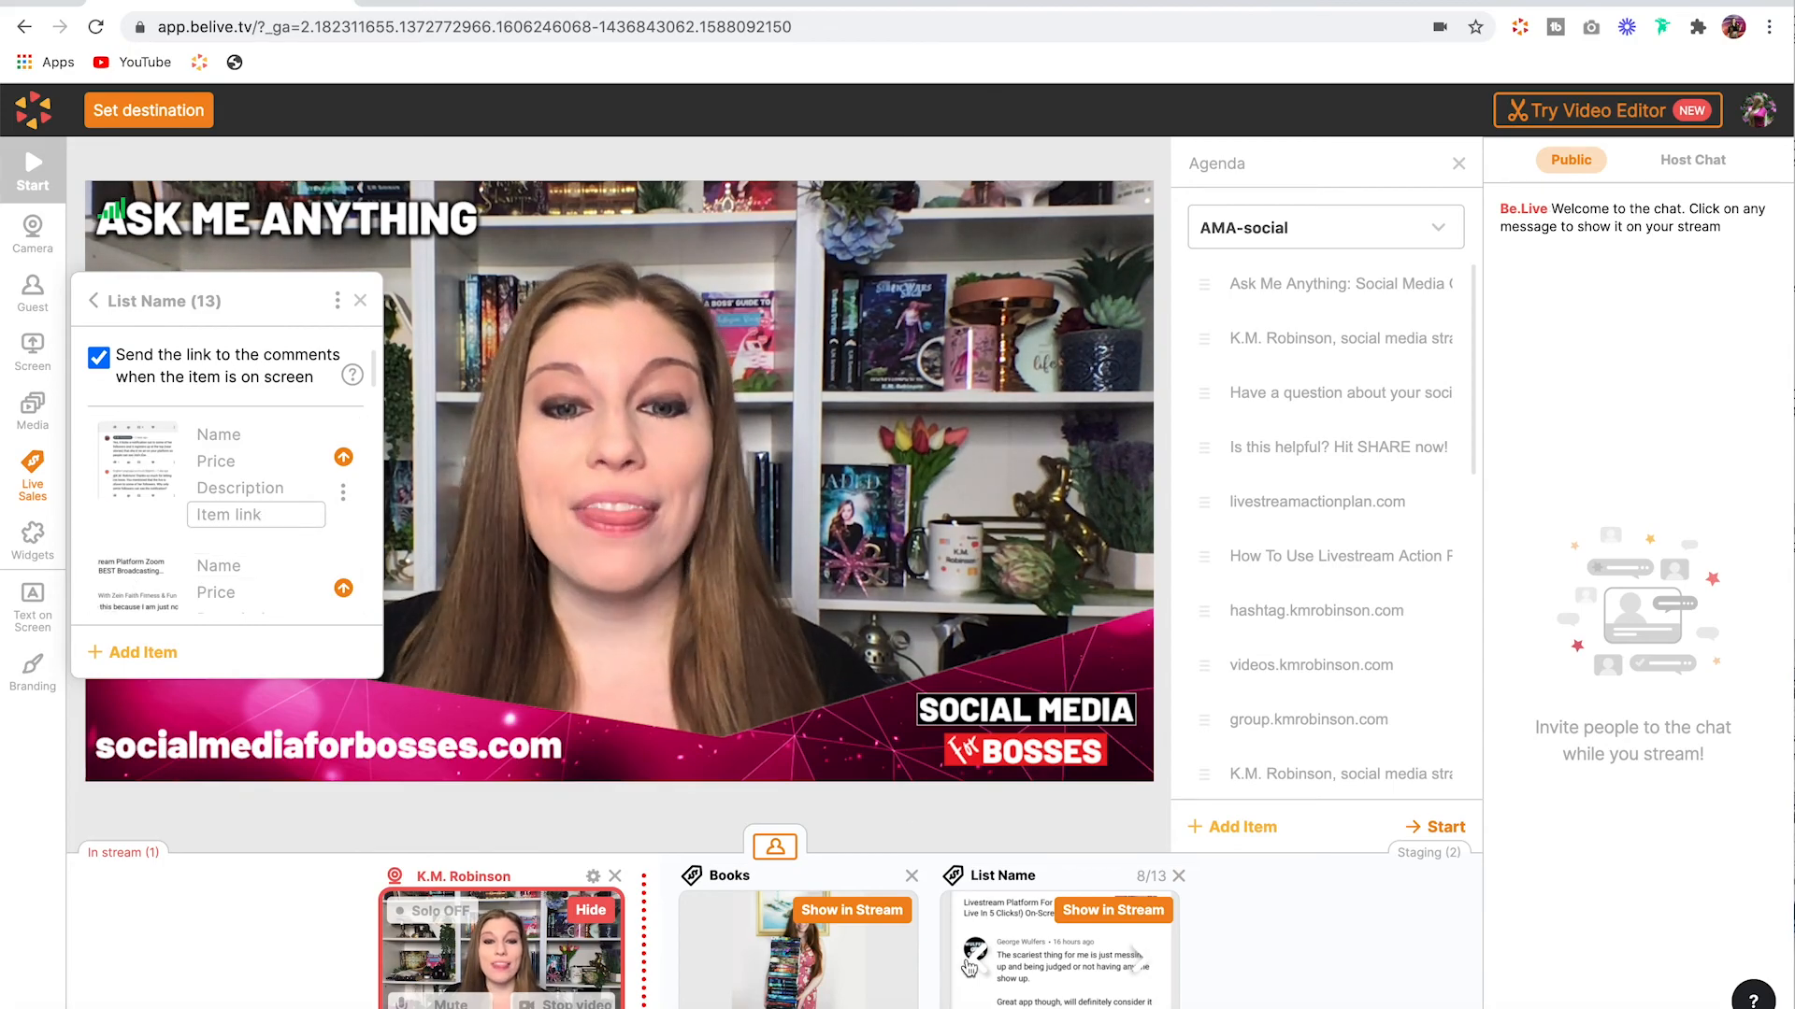
pyautogui.click(1112, 911)
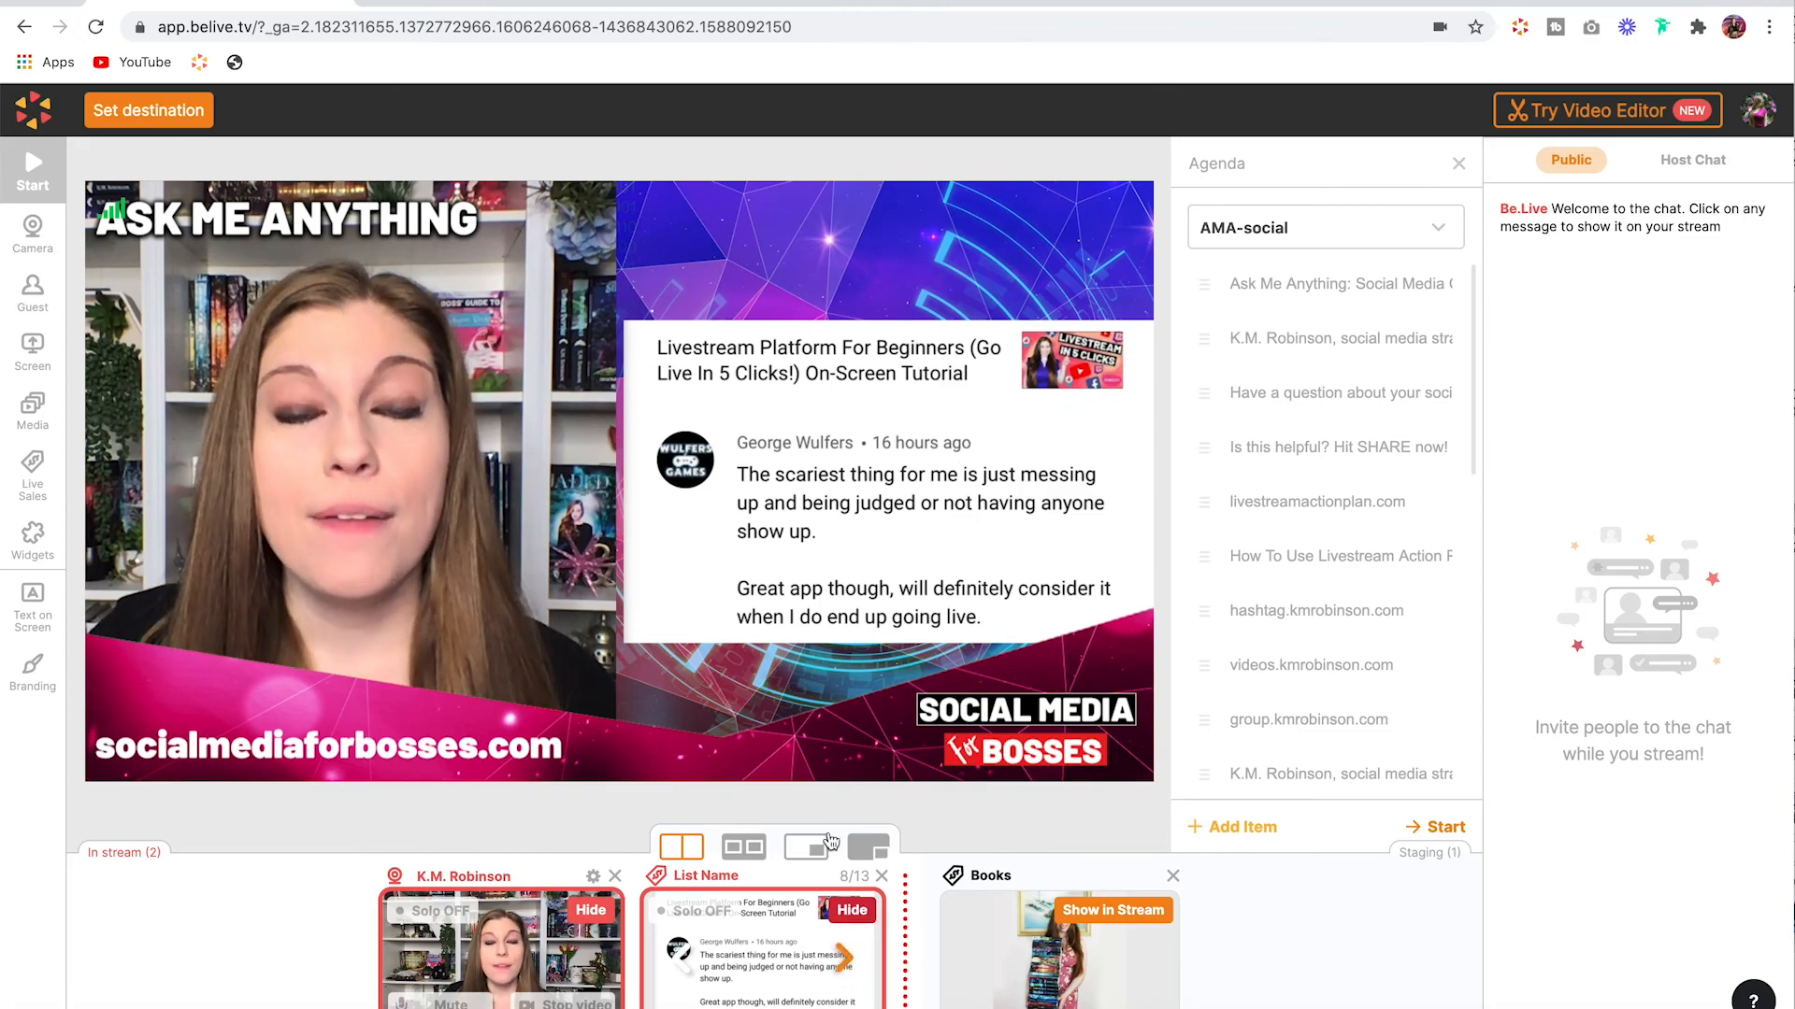
pyautogui.click(846, 961)
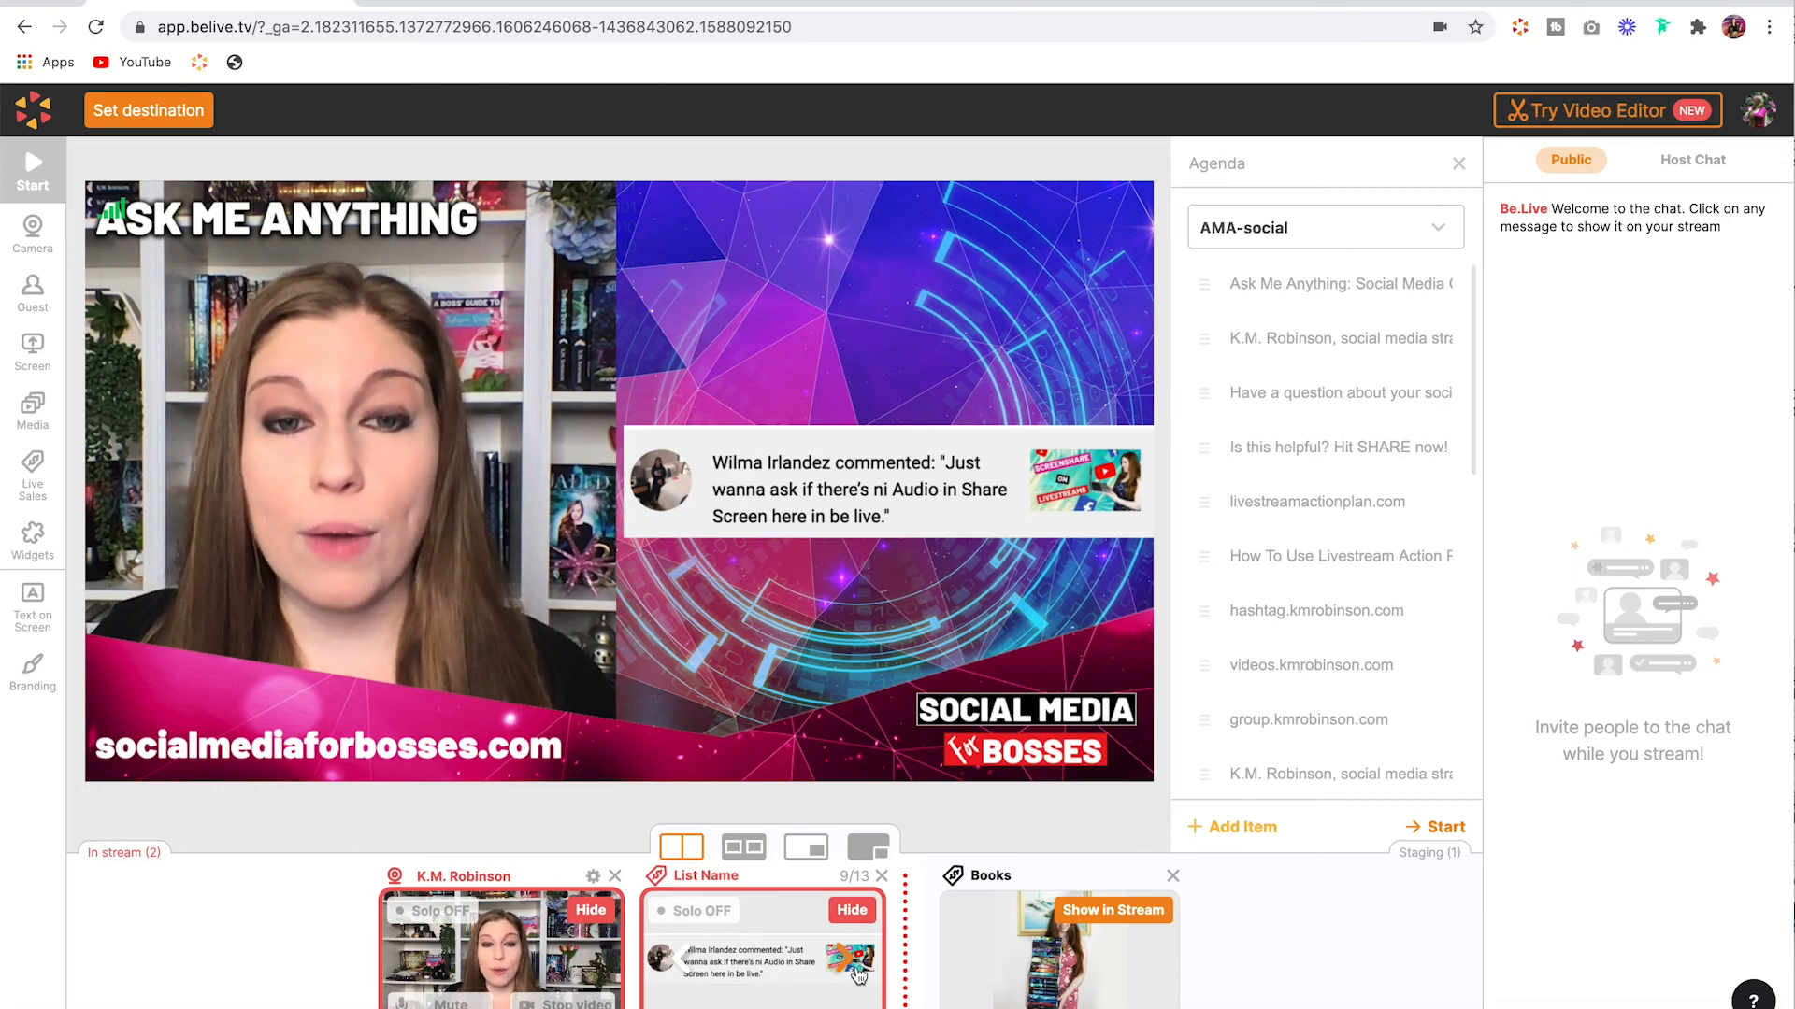
# Step: Page the List Name list in the stream back to its first item
pyautogui.click(29, 495)
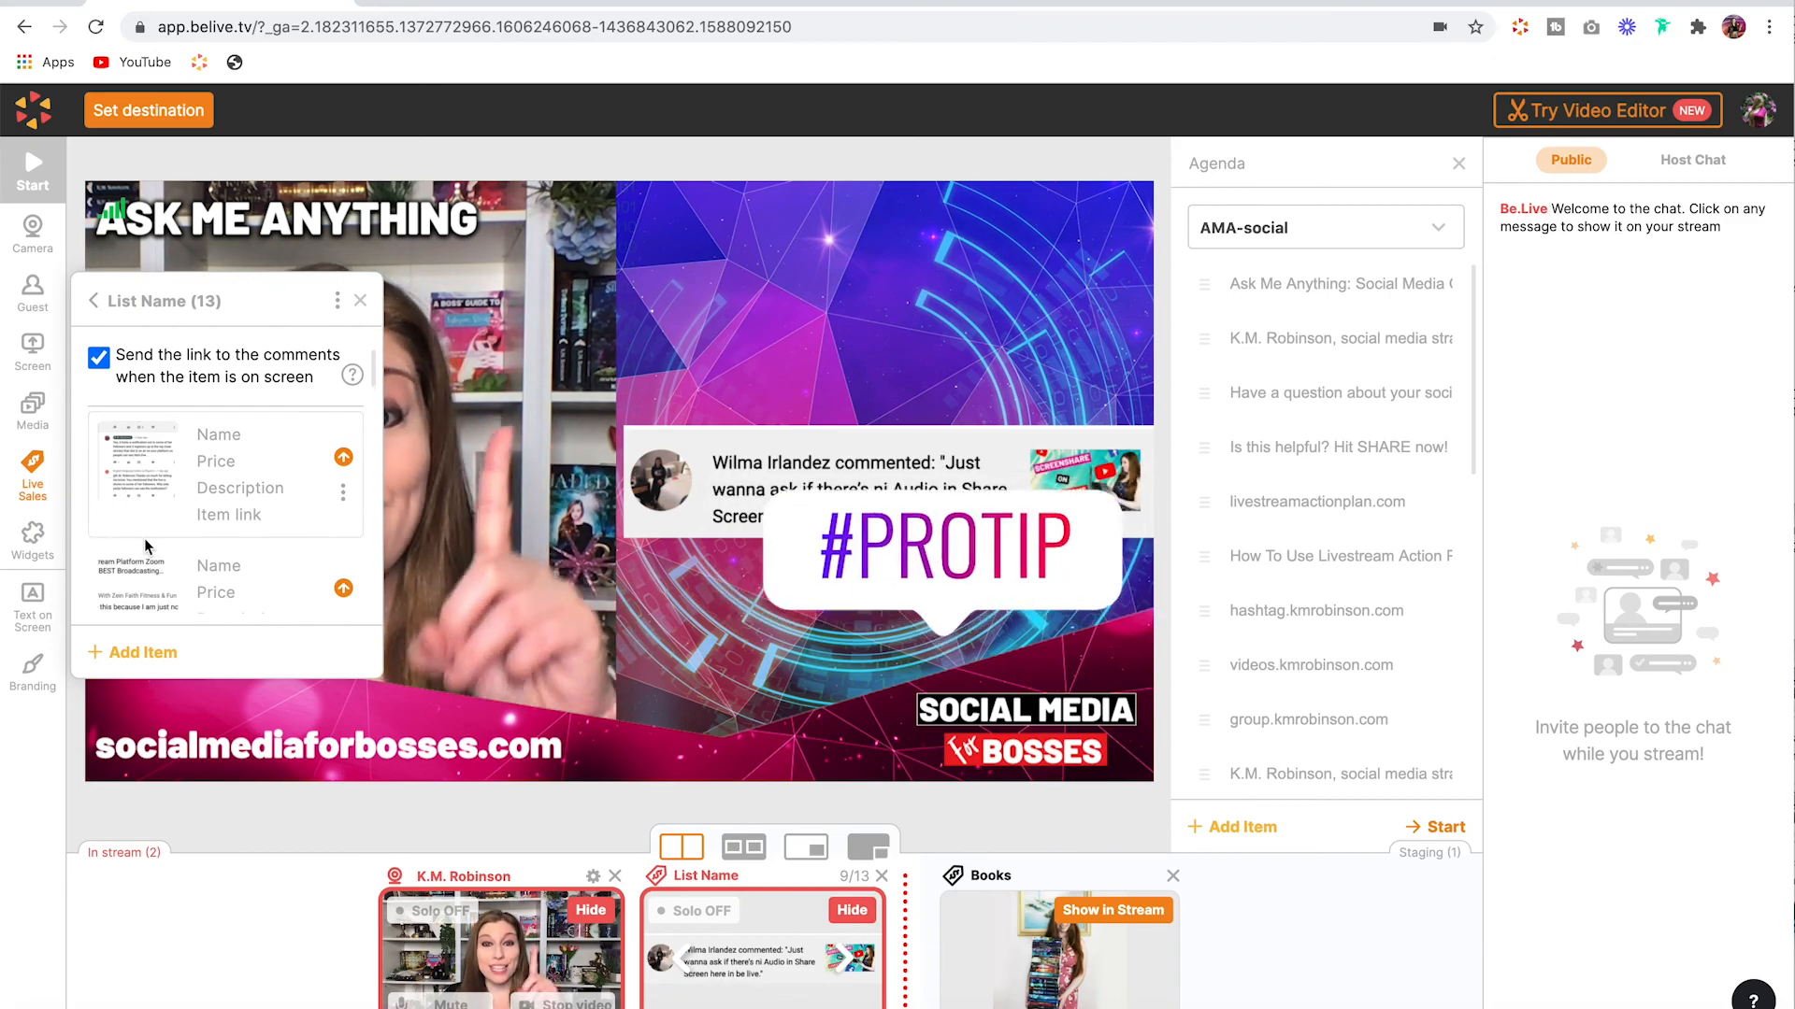
pyautogui.click(387, 824)
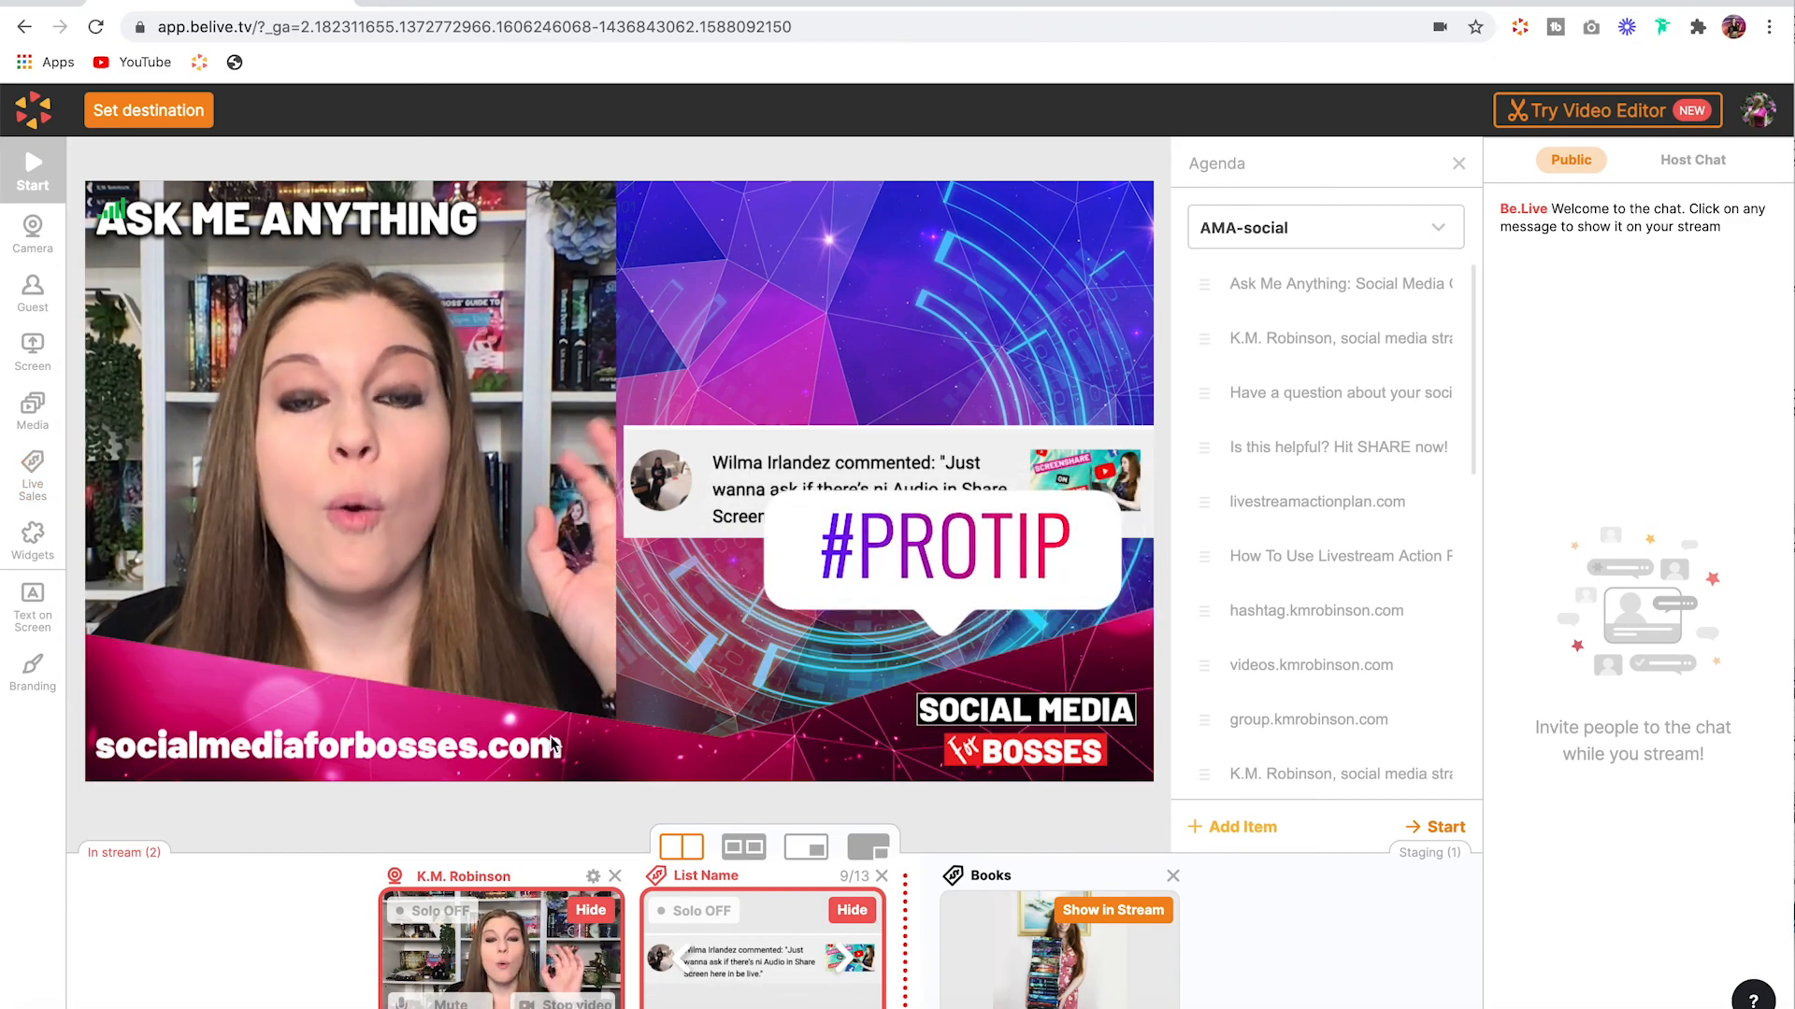
pyautogui.click(681, 958)
pyautogui.click(680, 958)
pyautogui.click(681, 958)
pyautogui.click(681, 958)
pyautogui.click(681, 958)
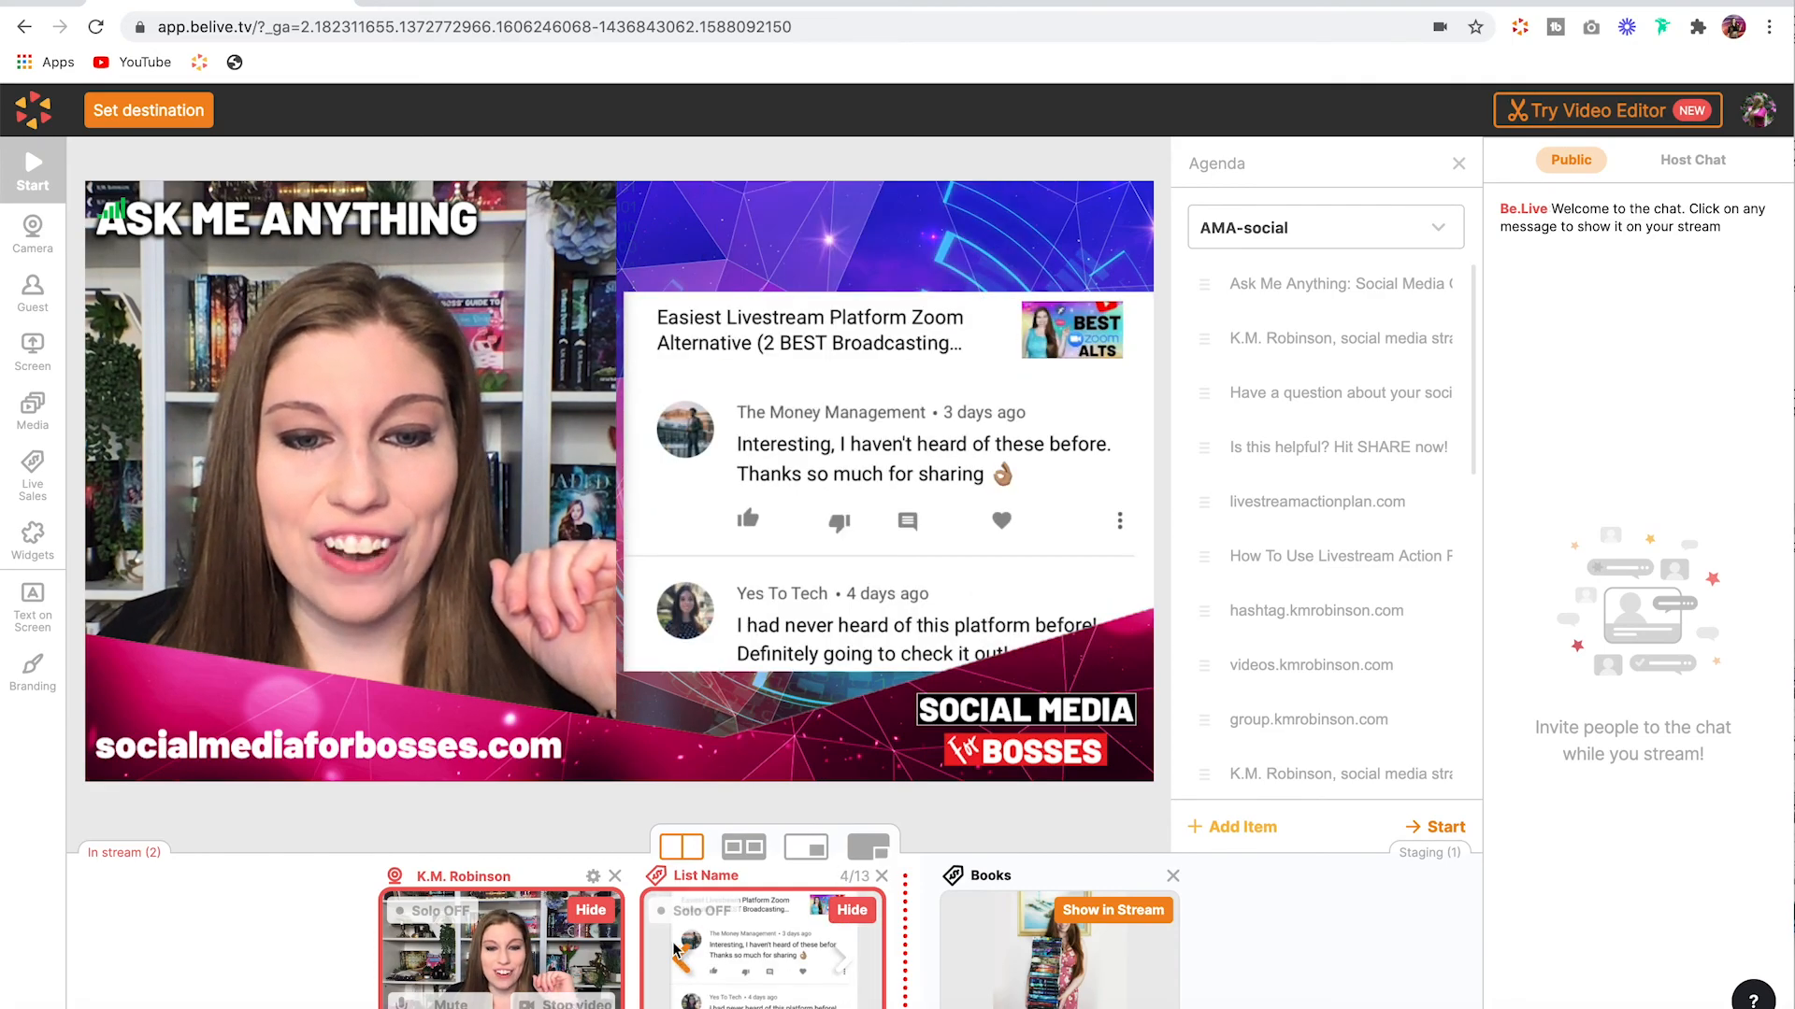
pyautogui.click(677, 953)
pyautogui.click(676, 953)
pyautogui.click(676, 950)
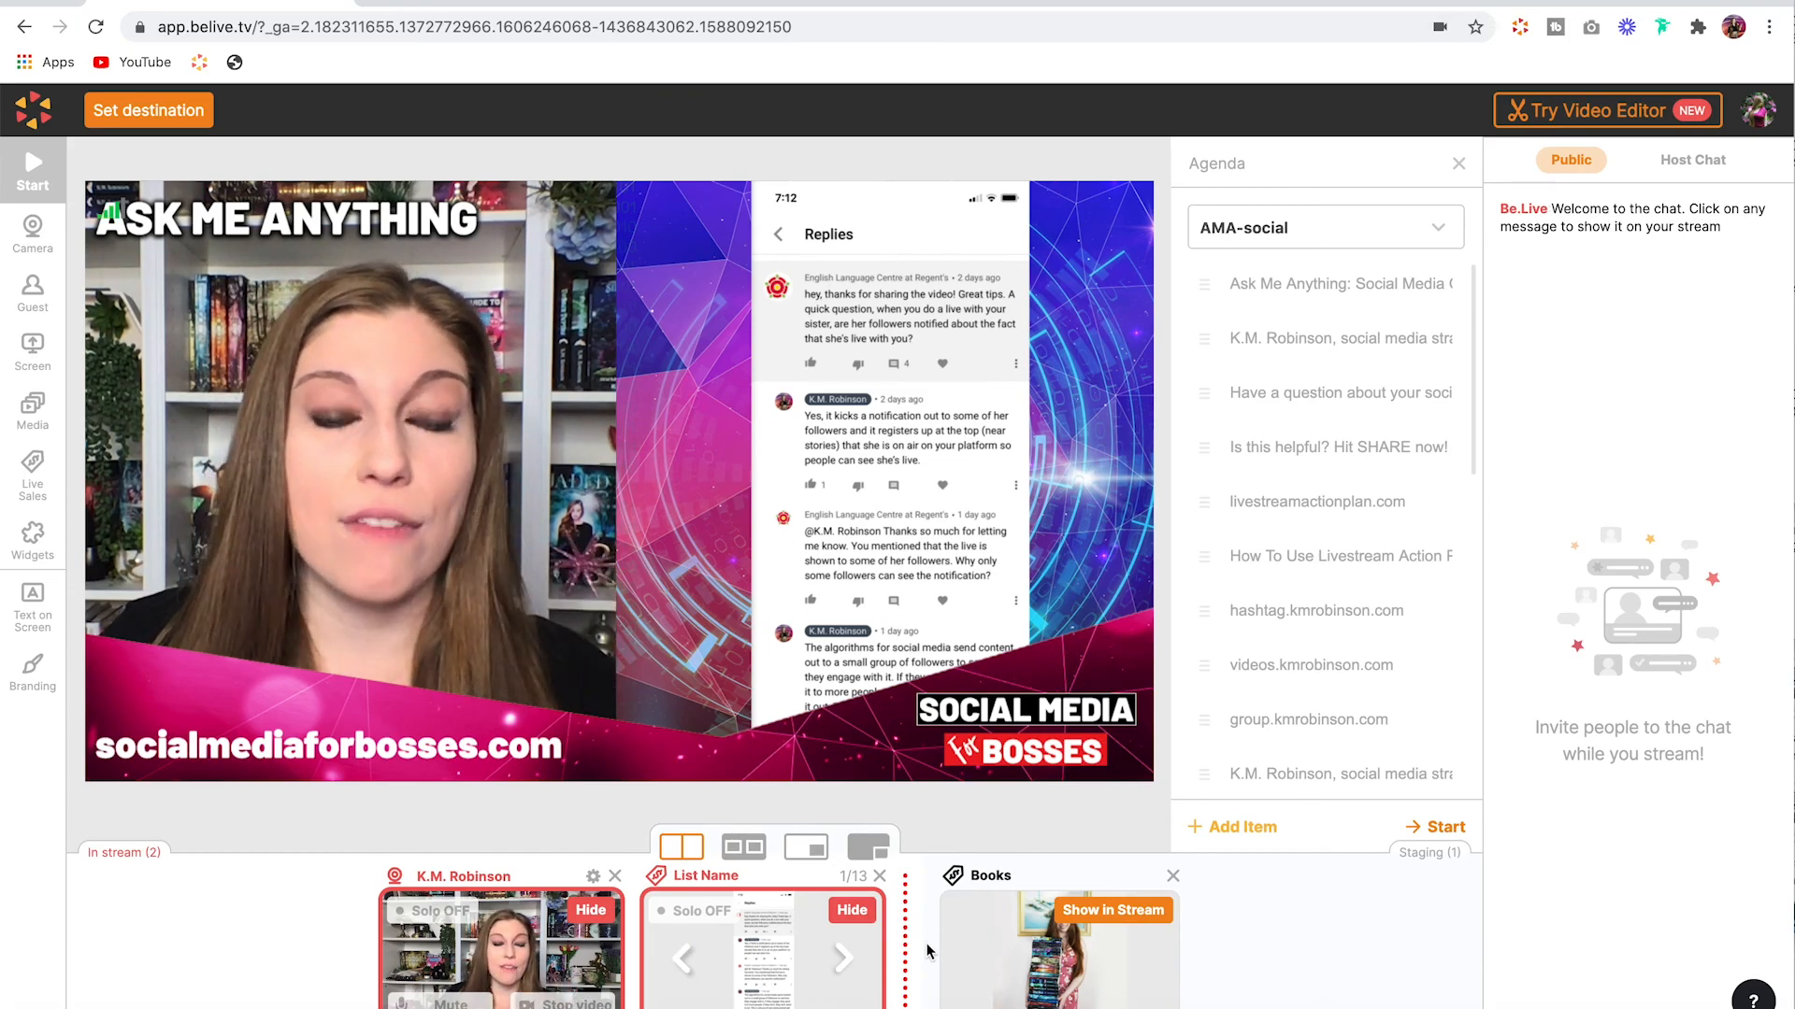
# Step: Turn Solo on for the host camera and hide the List Name list from the stream
pyautogui.click(445, 913)
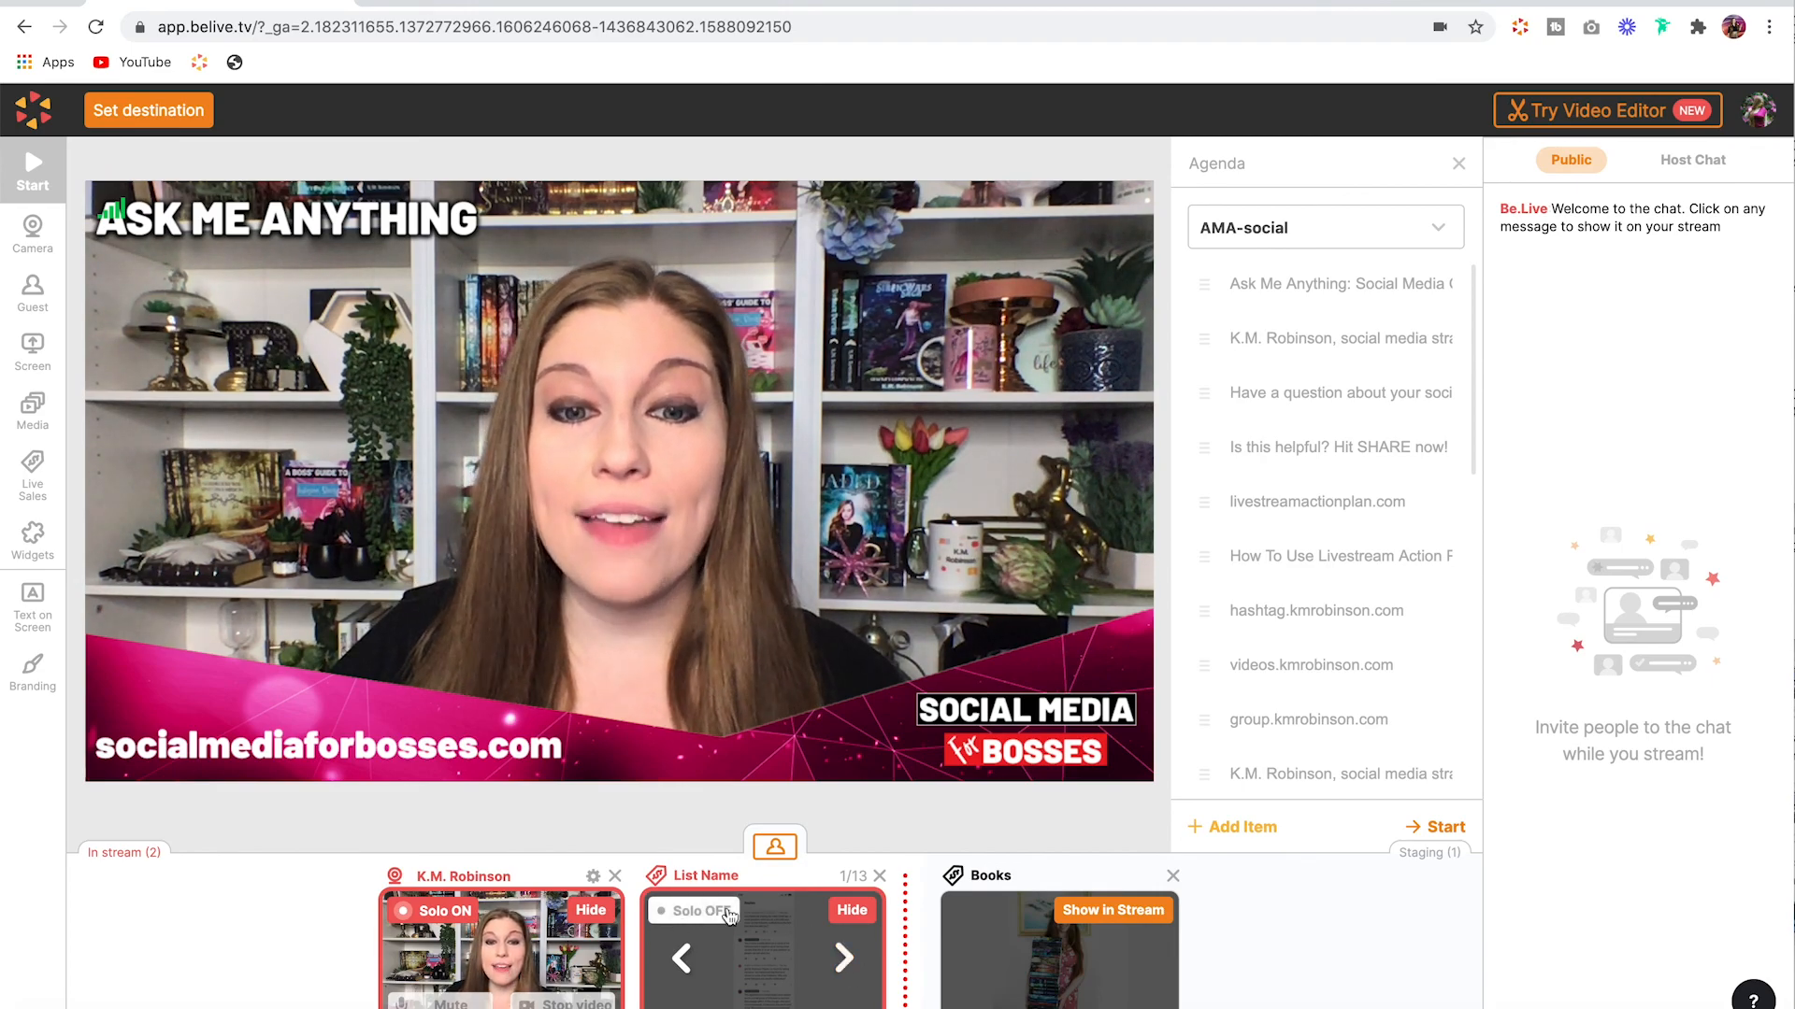
pyautogui.click(851, 912)
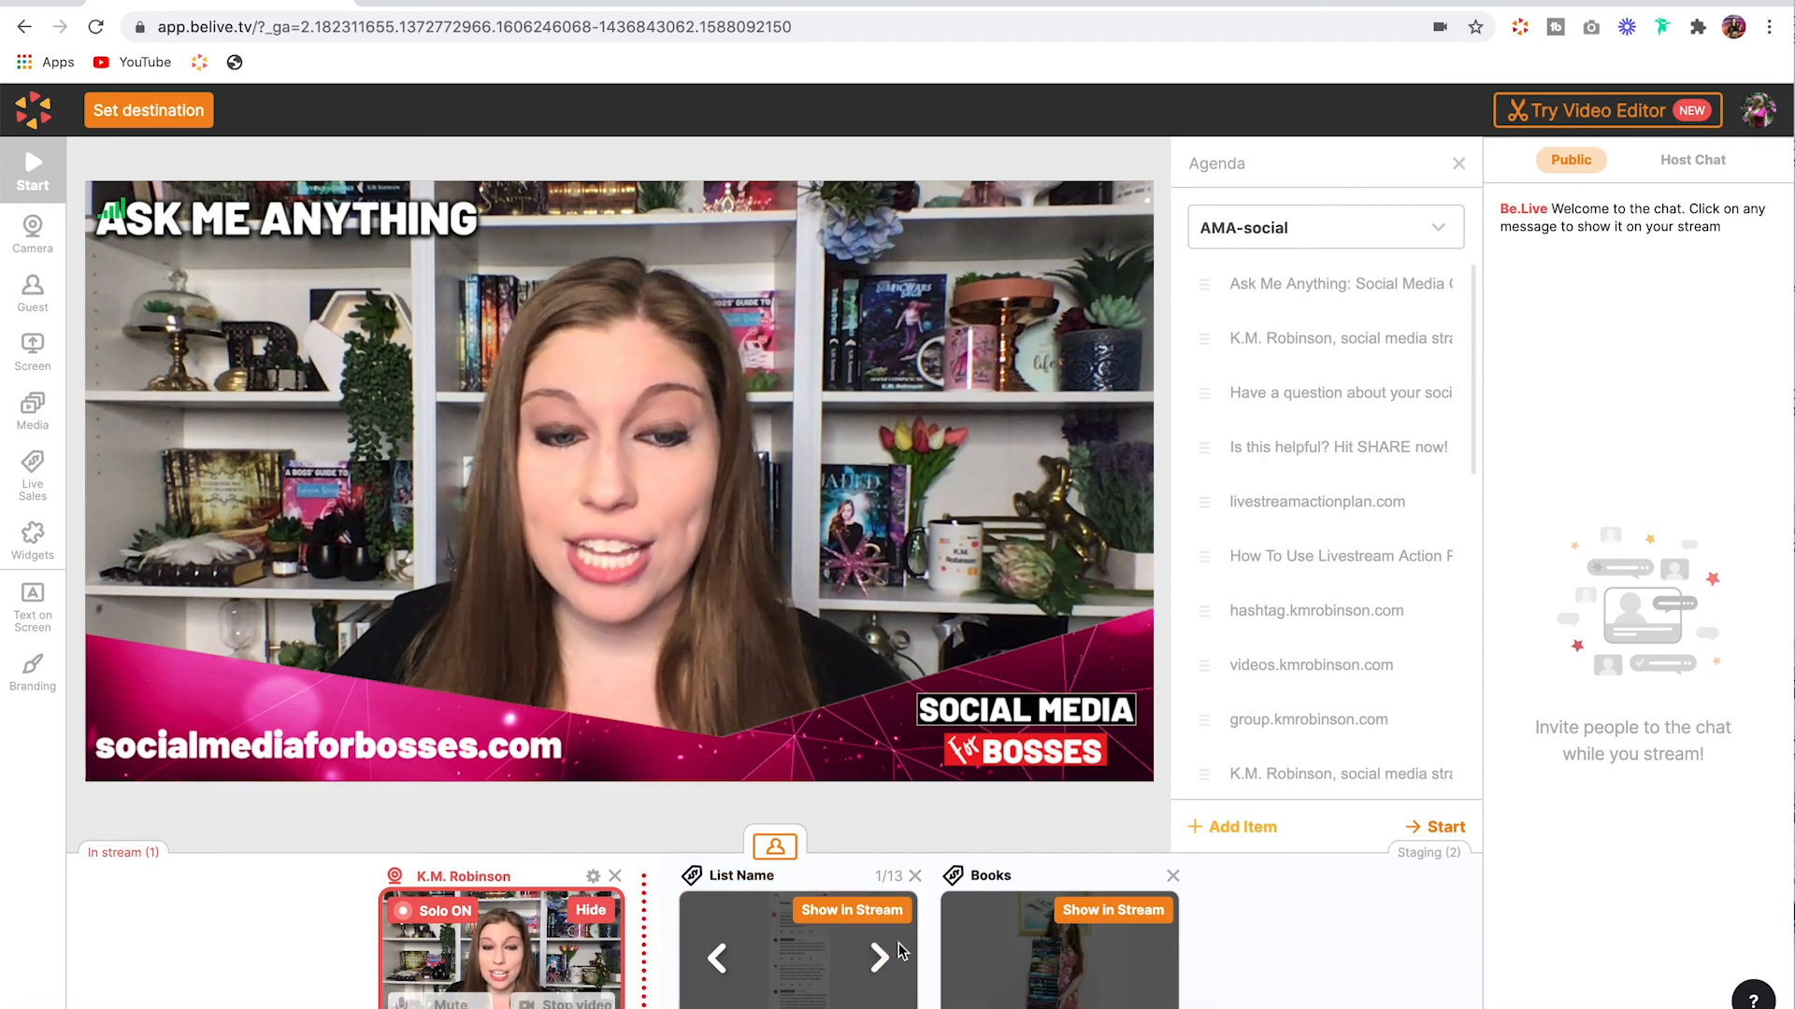